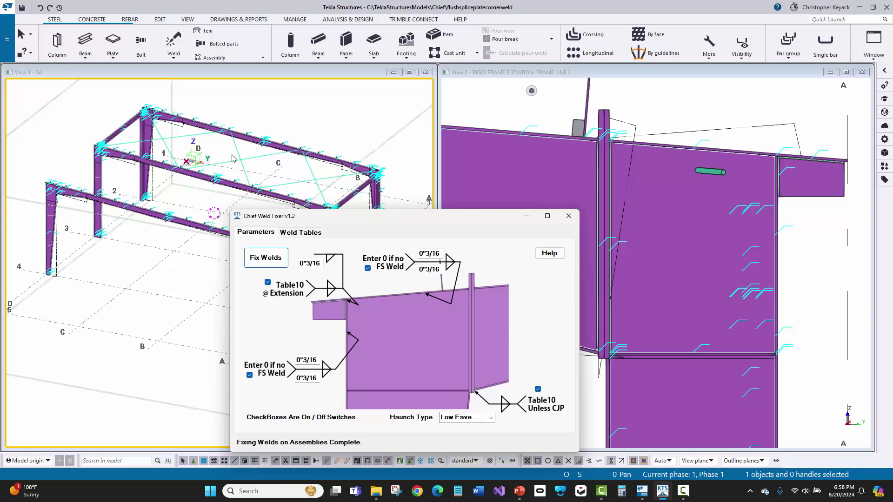
Step: Zoom and pan View 1 onto the rafter-to-column haunch plate, then move the Chief Weld Fixer dialog aside
{"action": "scroll", "coordinate": [225, 162], "scroll_direction": "down", "scroll_amount": 1}
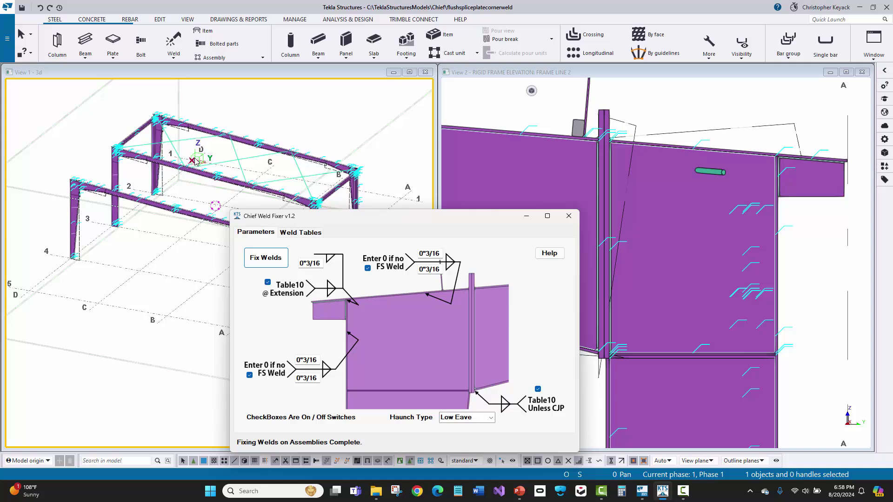
{"action": "scroll", "coordinate": [195, 161], "scroll_direction": "down", "scroll_amount": 1}
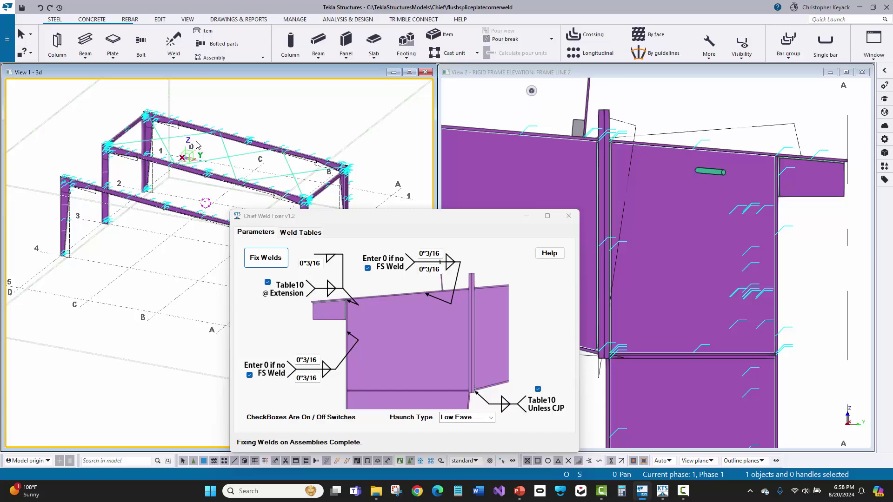
{"action": "scroll", "coordinate": [239, 173], "scroll_direction": "up", "scroll_amount": 5}
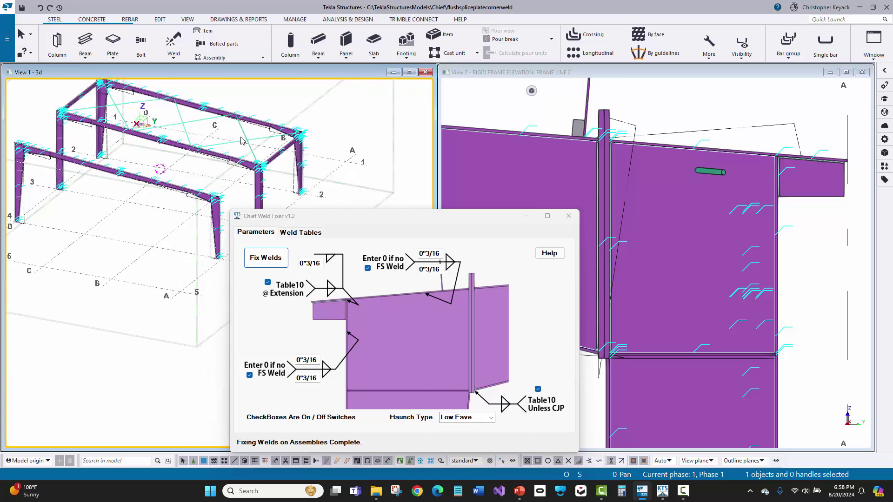
{"action": "scroll", "coordinate": [239, 173], "scroll_direction": "up", "scroll_amount": 5}
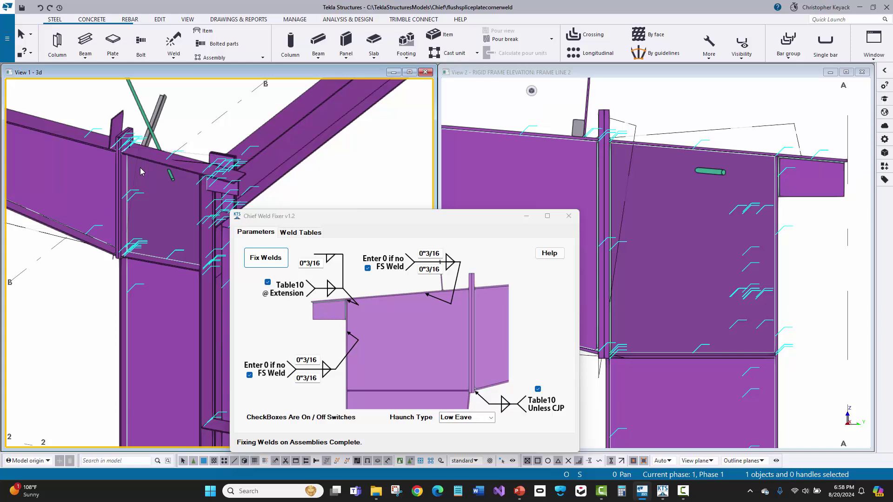
{"action": "middle_click_drag", "start_coordinate": [141, 172], "coordinate": [151, 172]}
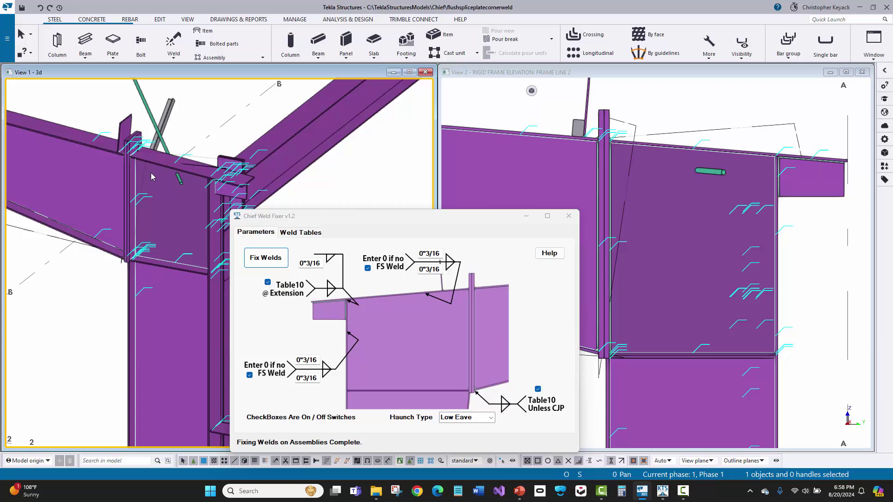
{"action": "middle_click_drag", "start_coordinate": [153, 176], "coordinate": [178, 182]}
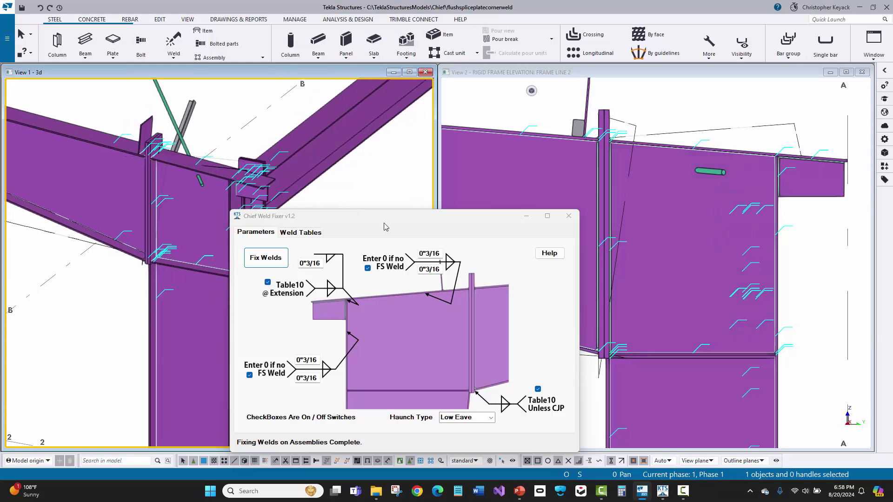
{"action": "left_click_drag", "start_coordinate": [384, 217], "coordinate": [359, 205]}
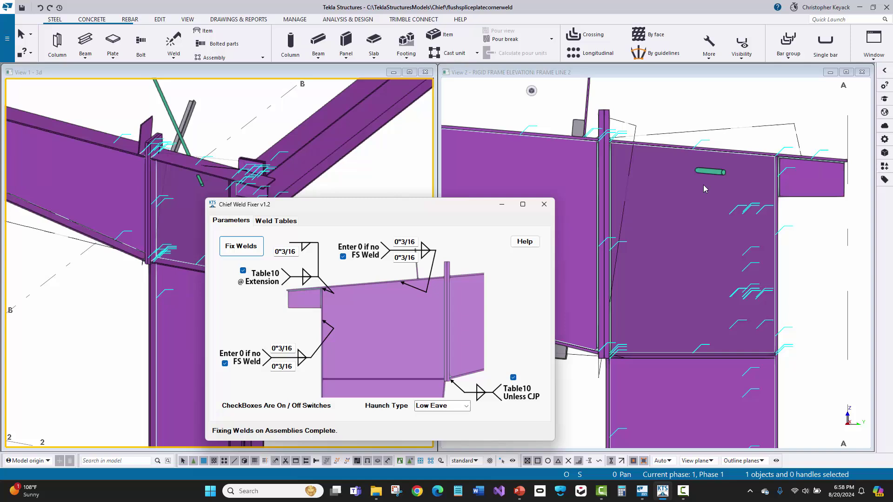
{"action": "middle_click_drag", "start_coordinate": [703, 185], "coordinate": [710, 184]}
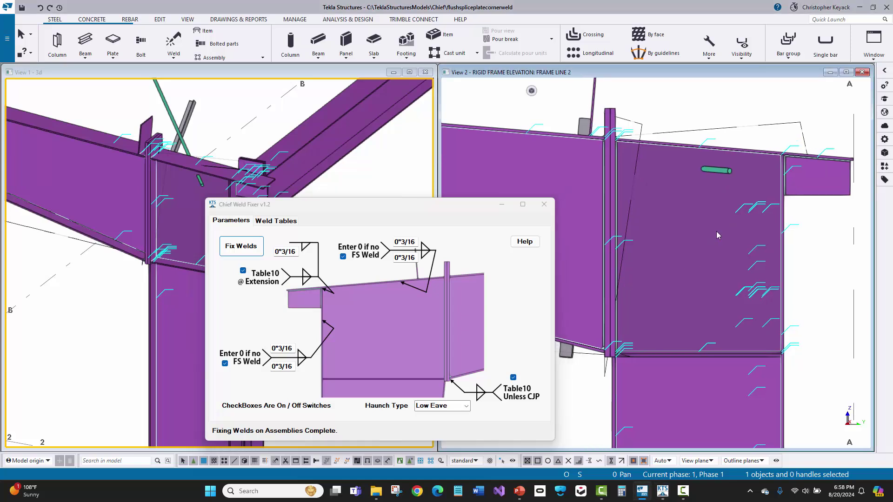
{"action": "scroll", "coordinate": [783, 164], "scroll_direction": "up", "scroll_amount": 5}
{"action": "scroll", "coordinate": [783, 164], "scroll_direction": "up", "scroll_amount": 4}
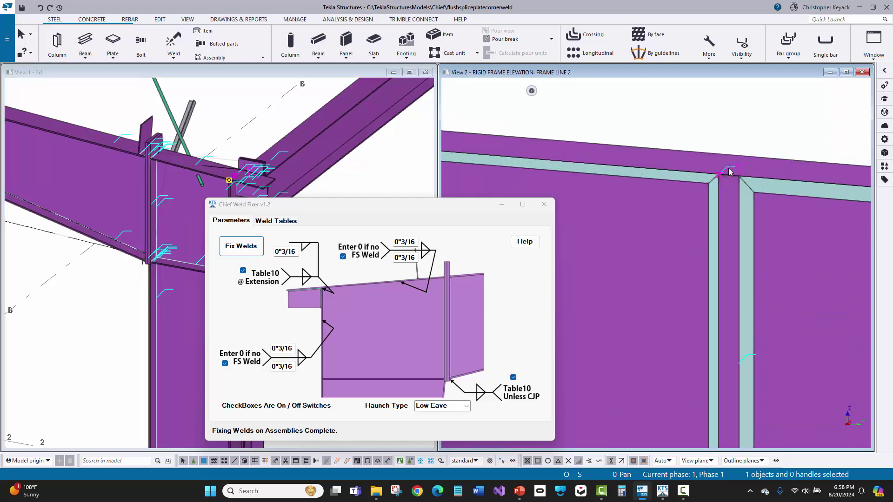
{"action": "scroll", "coordinate": [717, 184], "scroll_direction": "down", "scroll_amount": 5}
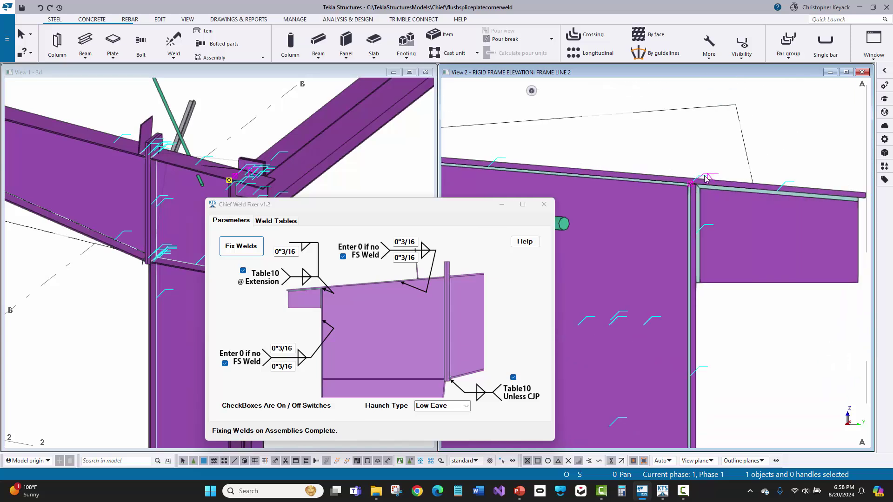
{"action": "scroll", "coordinate": [739, 202], "scroll_direction": "up", "scroll_amount": 2}
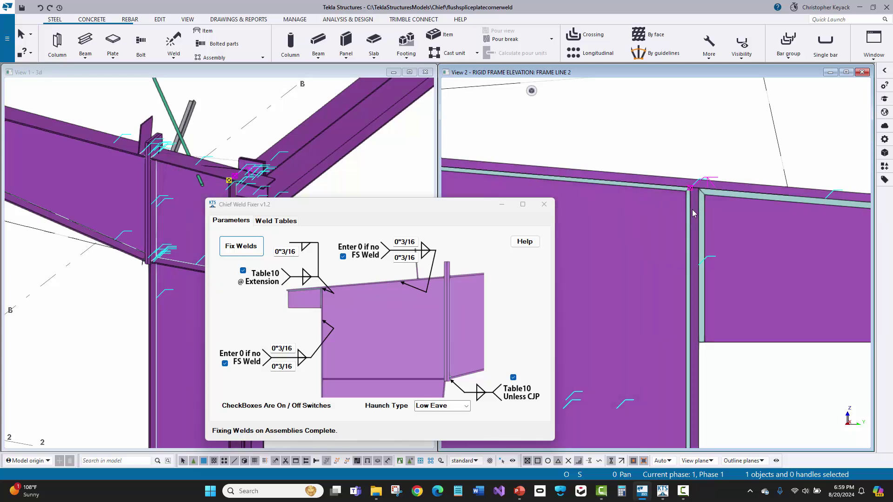
{"action": "scroll", "coordinate": [695, 195], "scroll_direction": "up", "scroll_amount": 2}
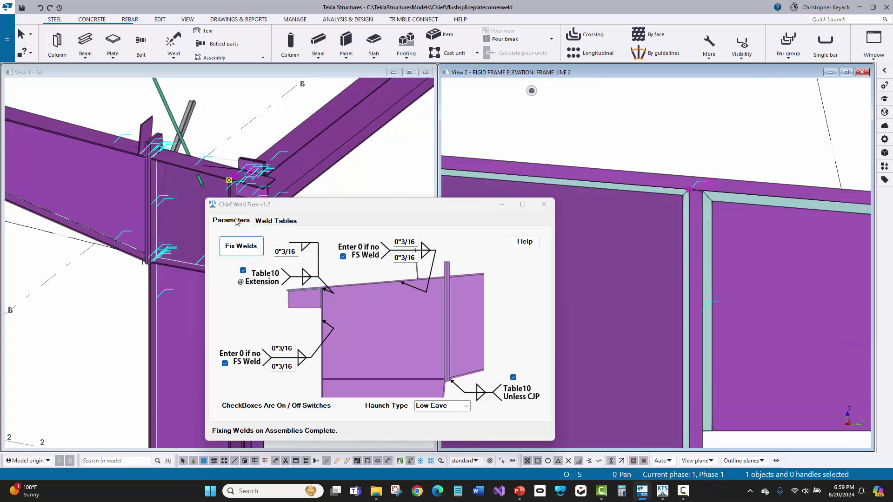
{"action": "left_click", "coordinate": [275, 221]}
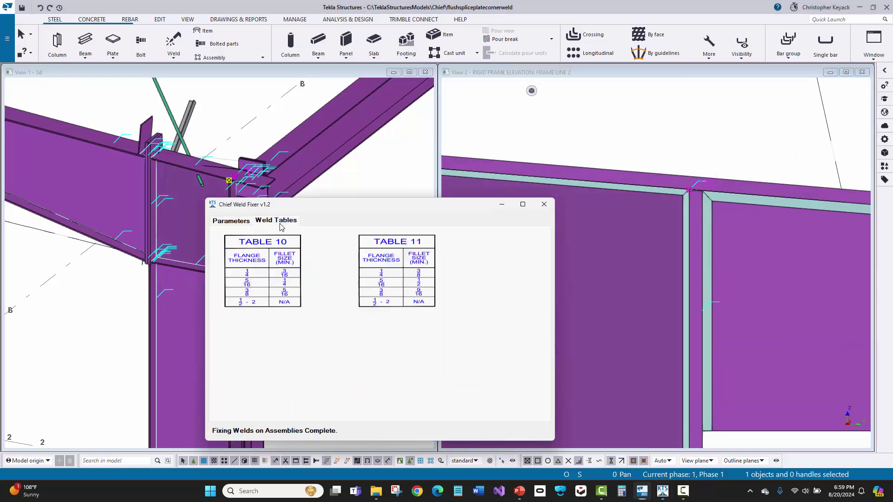
{"action": "left_click", "coordinate": [242, 223]}
{"action": "middle_click_drag", "start_coordinate": [677, 298], "coordinate": [699, 248]}
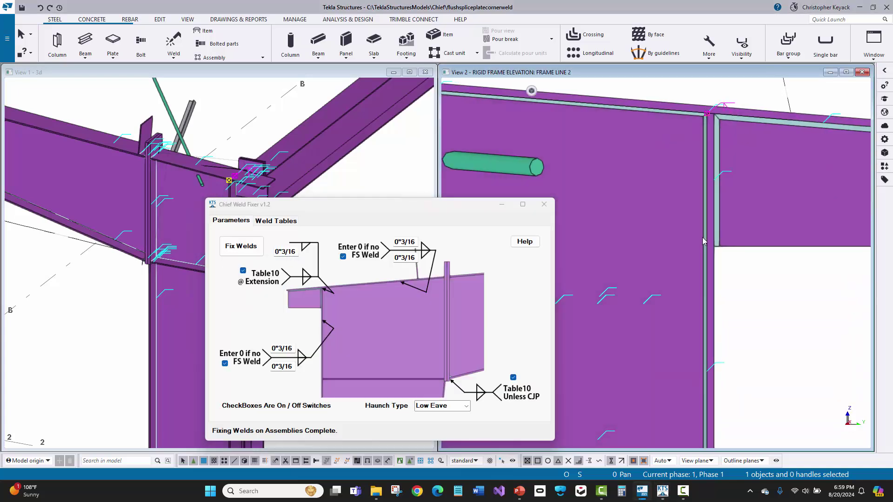
{"action": "left_click", "coordinate": [703, 237]}
{"action": "scroll", "coordinate": [696, 277], "scroll_direction": "down", "scroll_amount": 4}
{"action": "middle_click_drag", "start_coordinate": [693, 270], "coordinate": [704, 251]}
{"action": "scroll", "coordinate": [720, 241], "scroll_direction": "down", "scroll_amount": 1}
{"action": "middle_click_drag", "start_coordinate": [720, 210], "coordinate": [728, 165]}
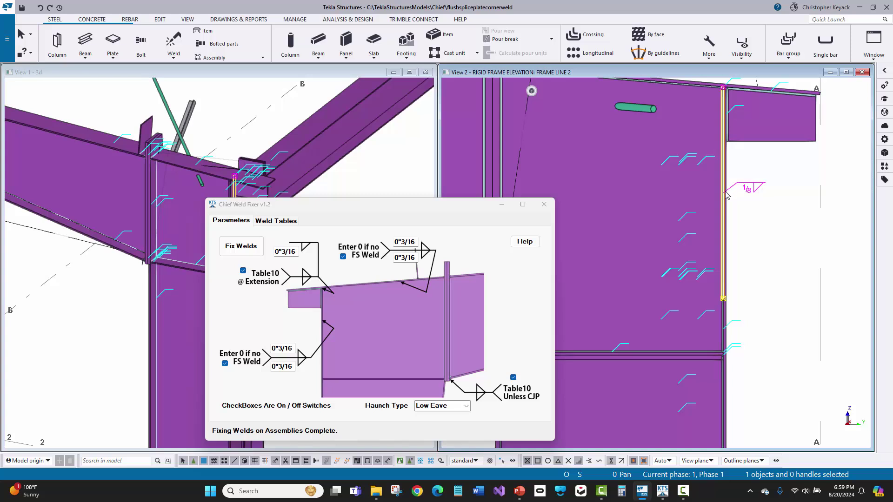
{"action": "scroll", "coordinate": [723, 279], "scroll_direction": "up", "scroll_amount": 2}
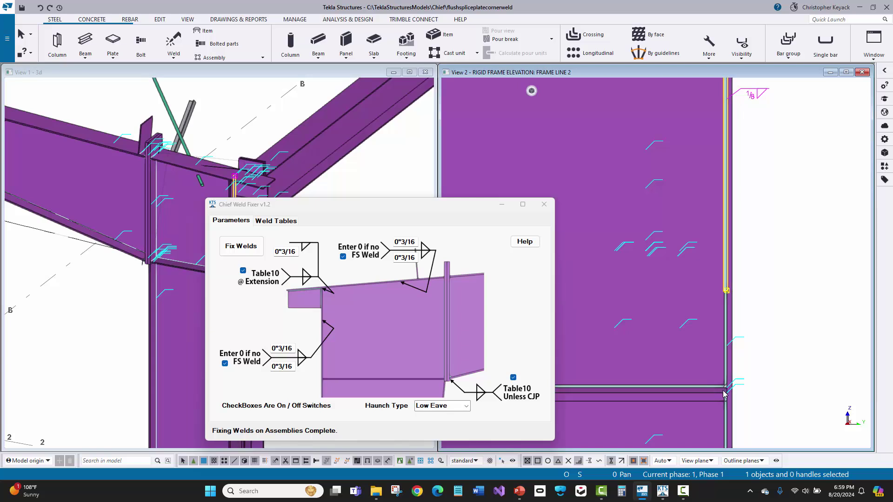
{"action": "scroll", "coordinate": [725, 388], "scroll_direction": "up", "scroll_amount": 2}
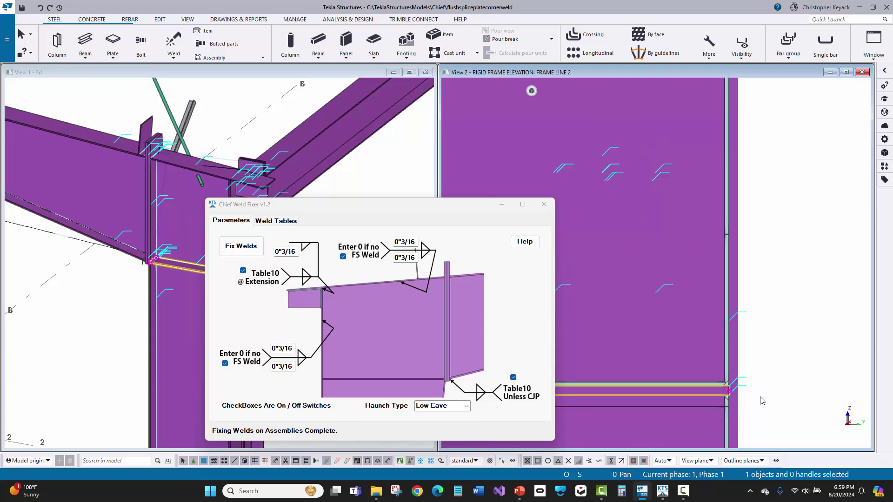
{"action": "scroll", "coordinate": [658, 309], "scroll_direction": "down", "scroll_amount": 2}
{"action": "scroll", "coordinate": [739, 313], "scroll_direction": "down", "scroll_amount": 3}
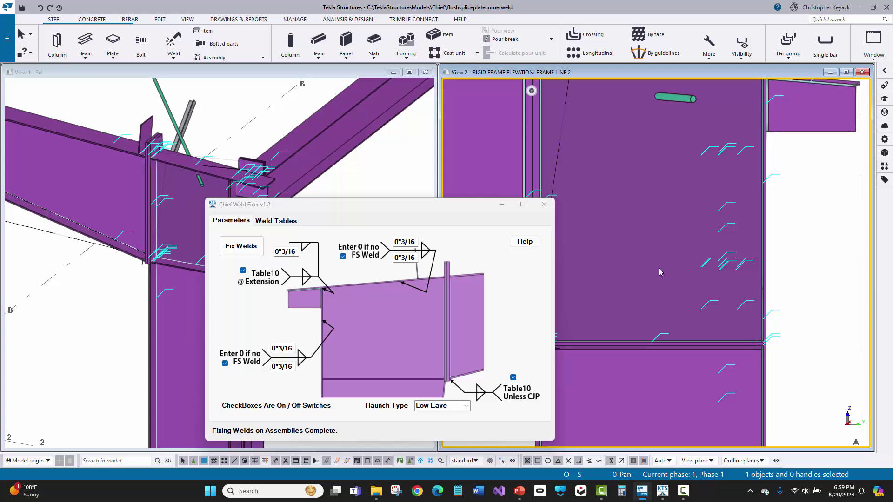
{"action": "middle_click_drag", "start_coordinate": [659, 267], "coordinate": [716, 297]}
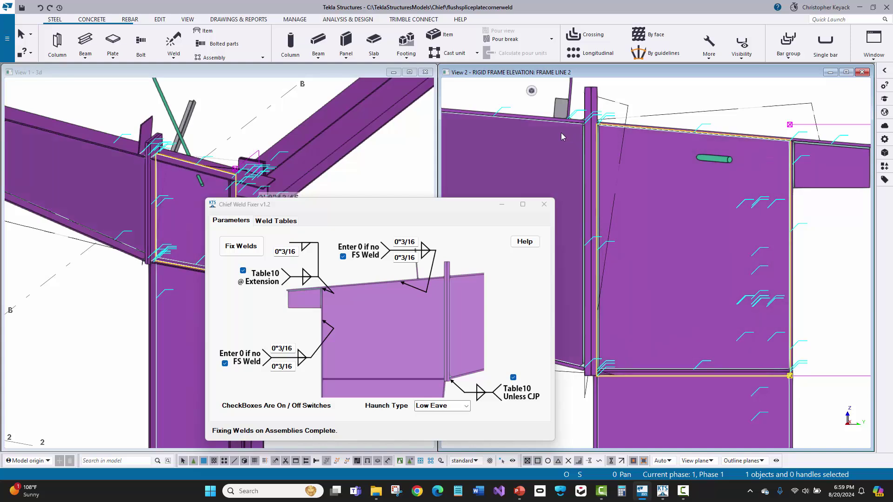
{"action": "left_click", "coordinate": [818, 255]}
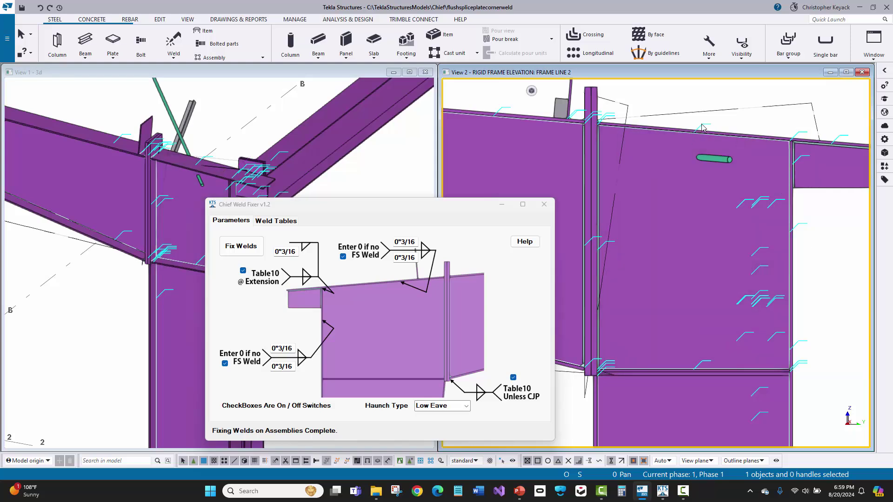
{"action": "left_click", "coordinate": [703, 128]}
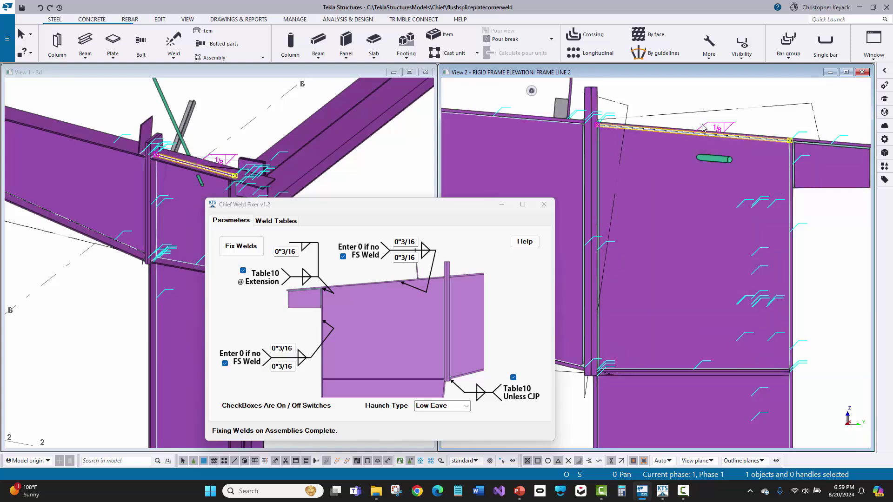
{"action": "left_click", "coordinate": [820, 230]}
{"action": "left_click", "coordinate": [698, 227]}
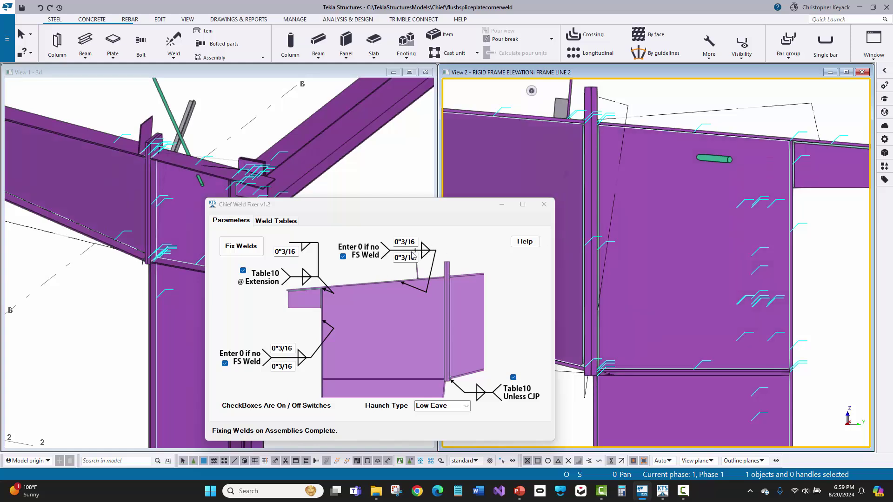
{"action": "left_click", "coordinate": [412, 245]}
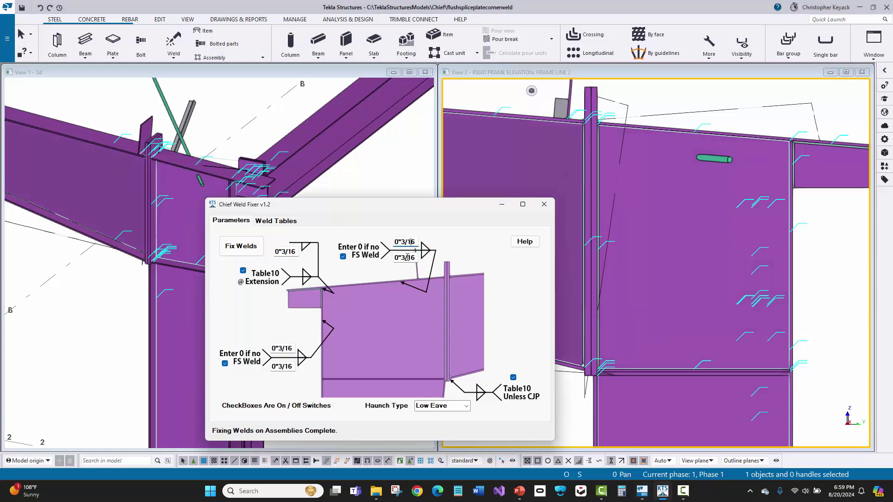
{"action": "left_click", "coordinate": [404, 257]}
{"action": "left_click", "coordinate": [279, 351]}
{"action": "left_click", "coordinate": [284, 367]}
{"action": "left_click", "coordinate": [285, 253]}
{"action": "scroll", "coordinate": [755, 142], "scroll_direction": "up", "scroll_amount": 6}
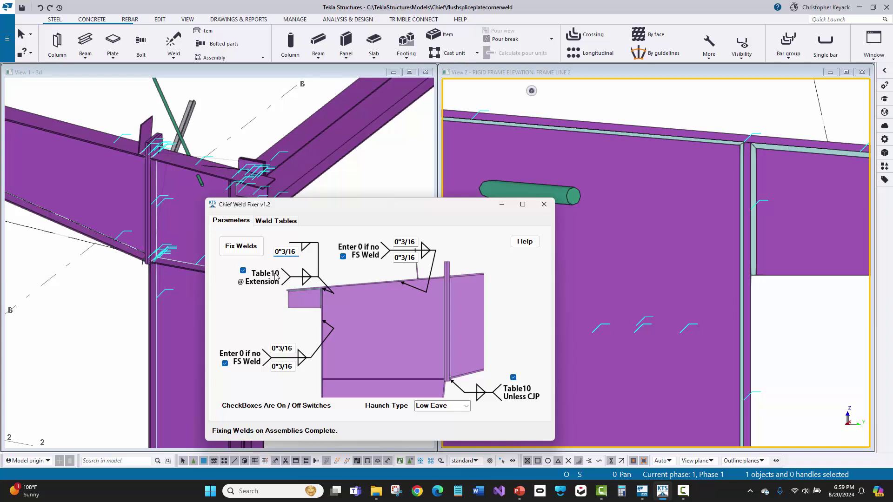
{"action": "left_click", "coordinate": [274, 221]}
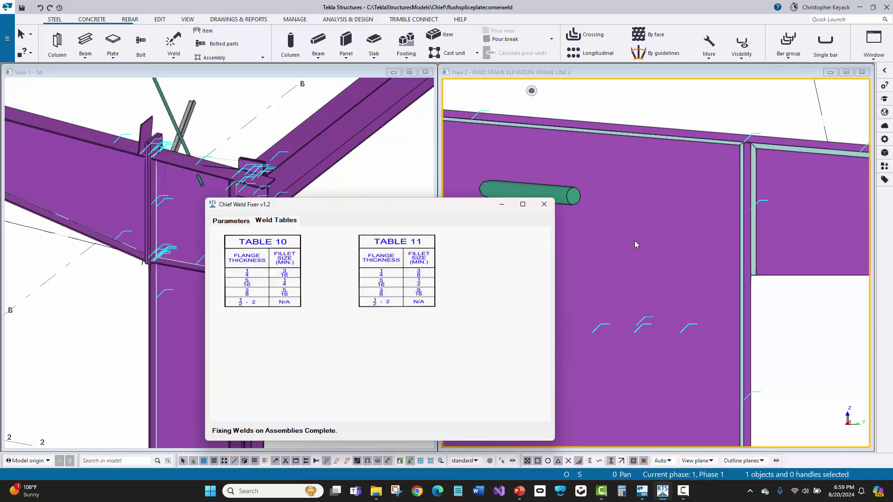
{"action": "left_click", "coordinate": [717, 138]}
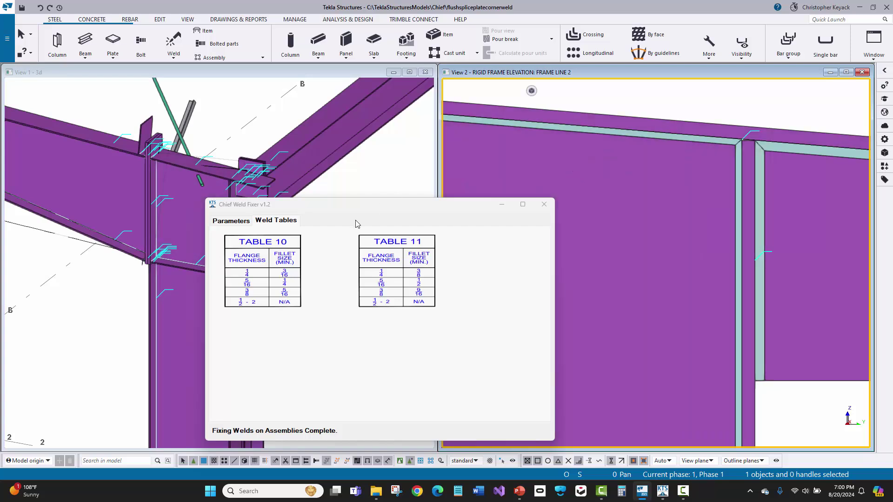
{"action": "left_click", "coordinate": [231, 221]}
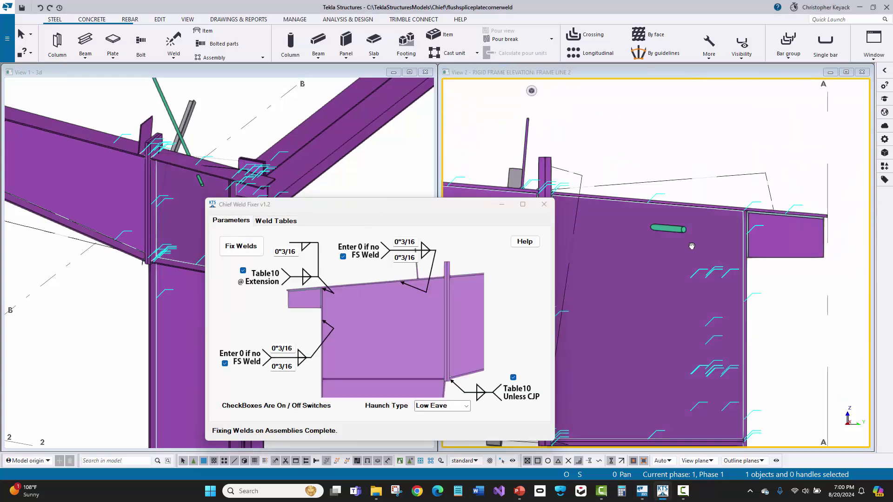
{"action": "left_click", "coordinate": [680, 321]}
{"action": "scroll", "coordinate": [680, 321], "scroll_direction": "up", "scroll_amount": 5}
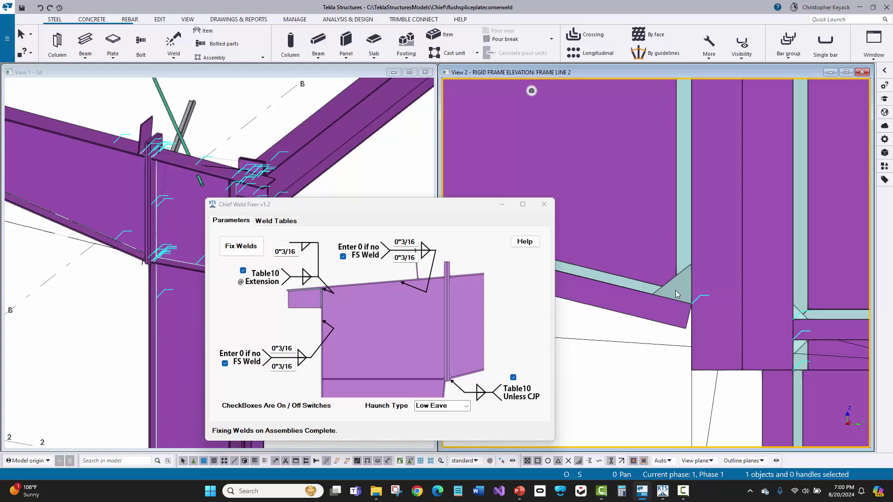
{"action": "left_click", "coordinate": [684, 279]}
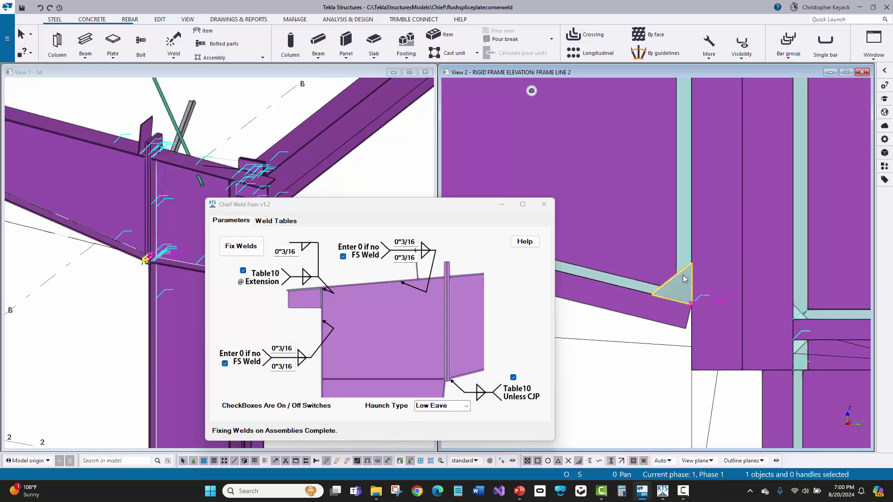
{"action": "scroll", "coordinate": [684, 279], "scroll_direction": "down", "scroll_amount": 2}
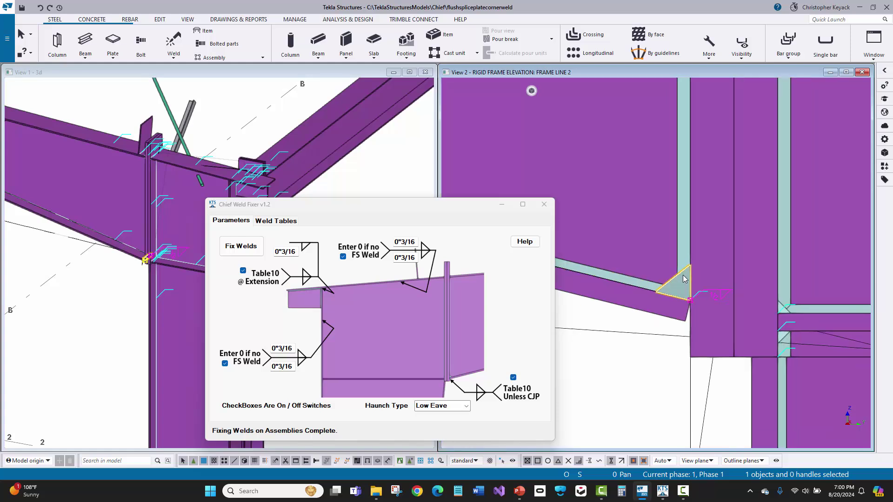
{"action": "left_click", "coordinate": [696, 321]}
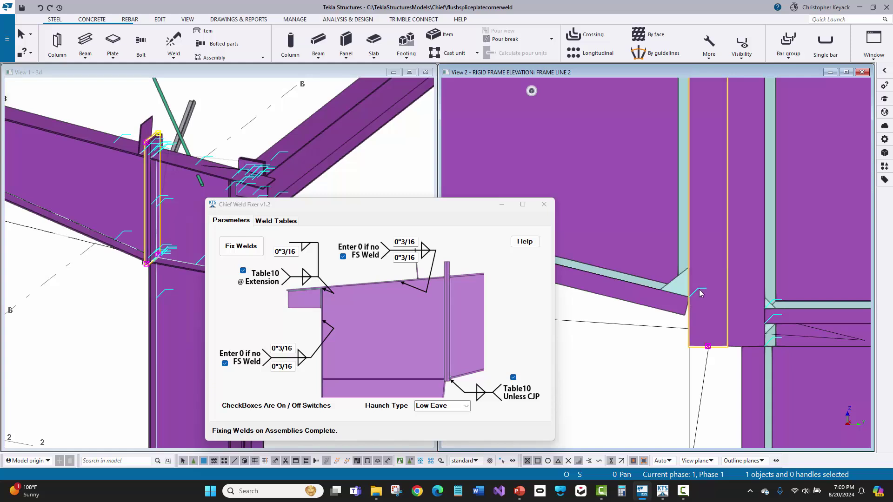
{"action": "left_click", "coordinate": [663, 321]}
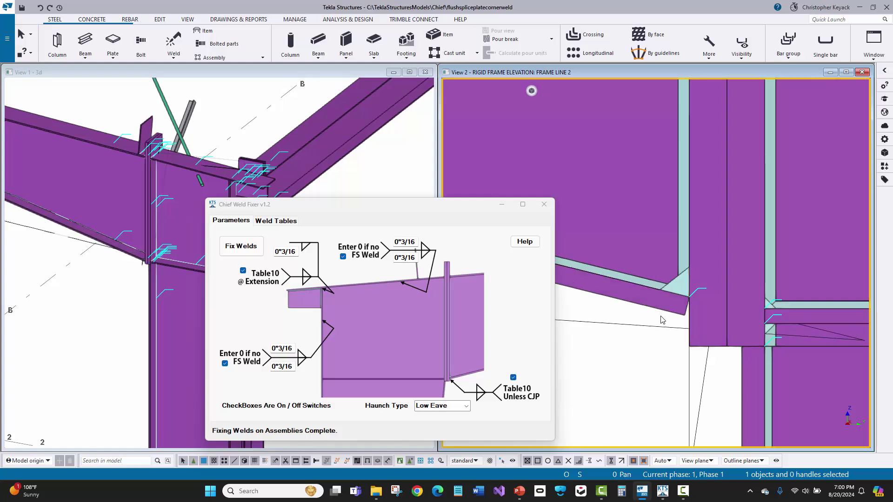
{"action": "left_click", "coordinate": [286, 218]}
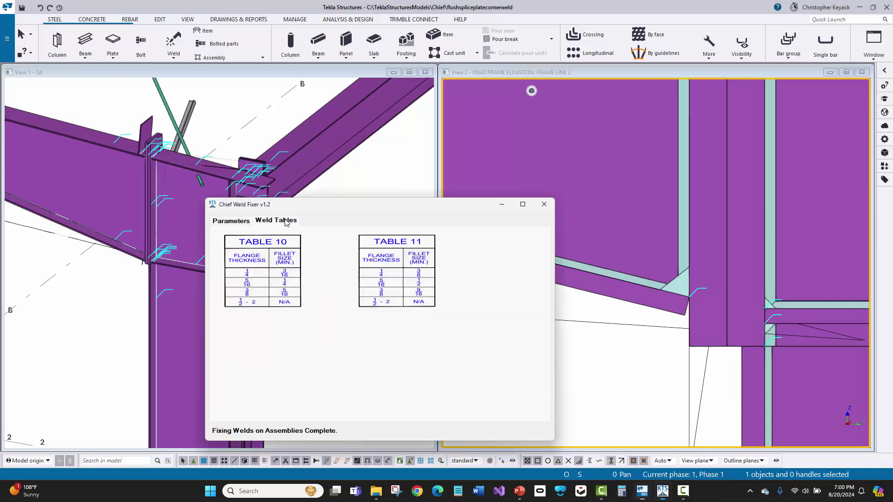
{"action": "left_click", "coordinate": [245, 221]}
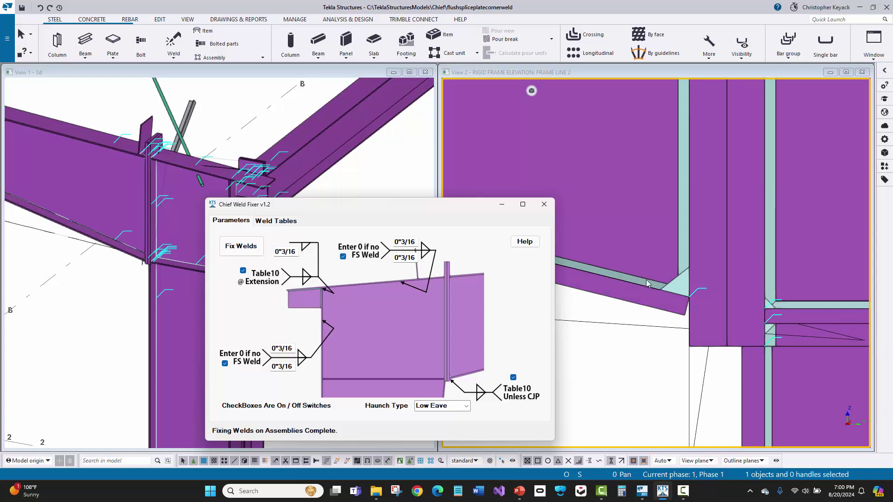
Step: Bring the knee connection into view and select the lower column and the rafter
{"action": "scroll", "coordinate": [648, 279], "scroll_direction": "down", "scroll_amount": 5}
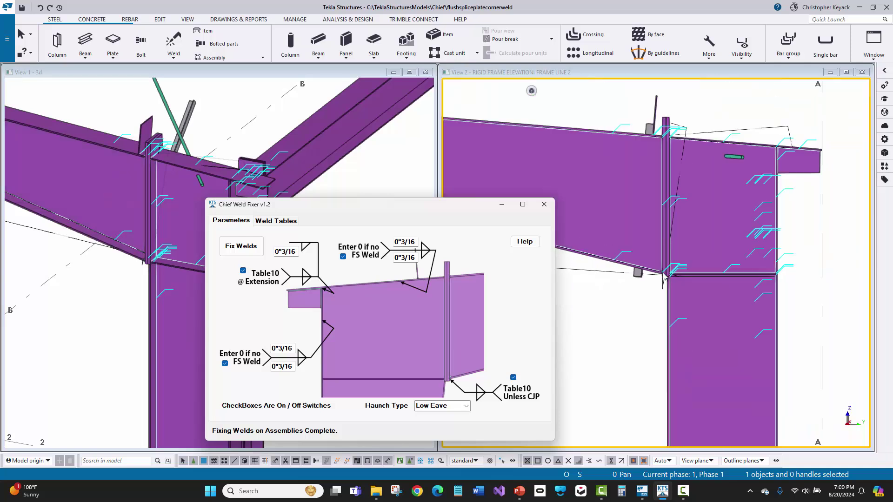
{"action": "scroll", "coordinate": [711, 213], "scroll_direction": "up", "scroll_amount": 2}
{"action": "middle_click_drag", "start_coordinate": [707, 213], "coordinate": [726, 230]}
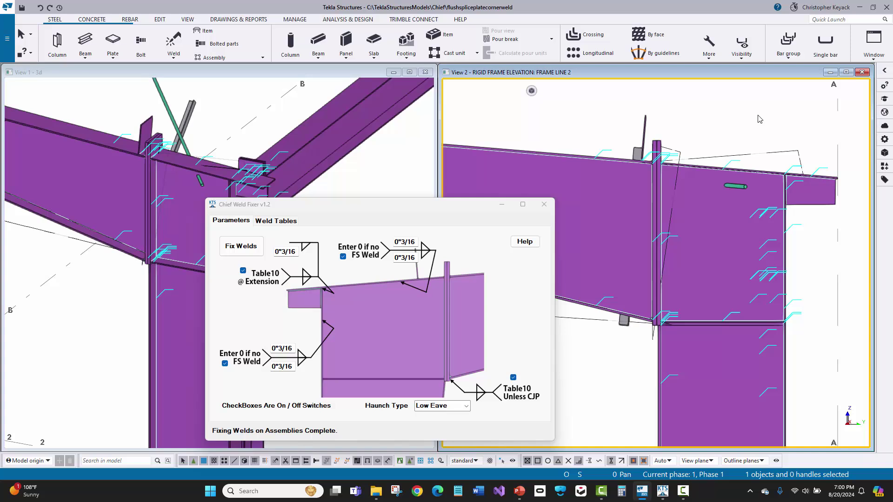
{"action": "left_click", "coordinate": [703, 364]}
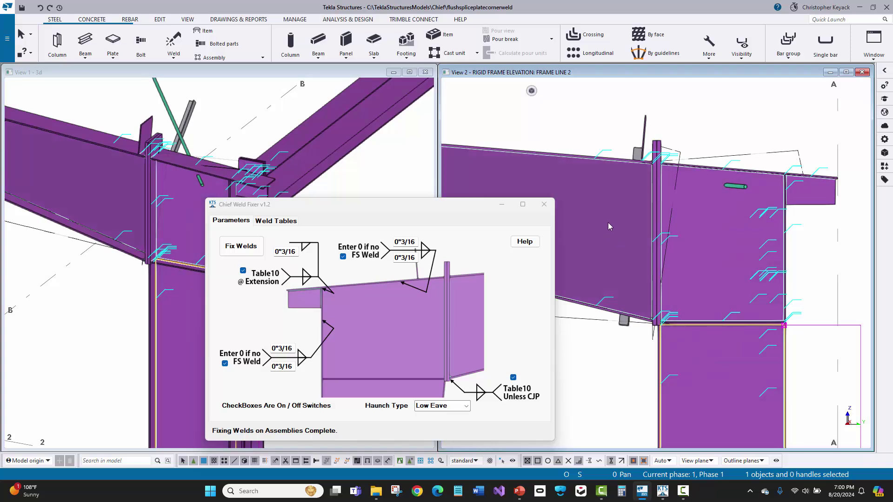
{"action": "left_click", "coordinate": [609, 226], "text": "ctrl"}
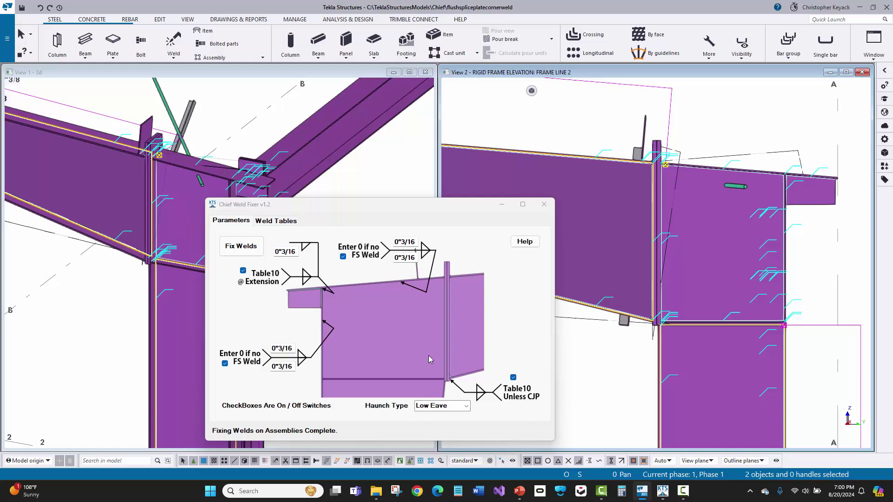
Step: Keep Chief Weld Fixer's Haunch Type at Low Eave while framing the knee at grid A
{"action": "left_click", "coordinate": [466, 406]}
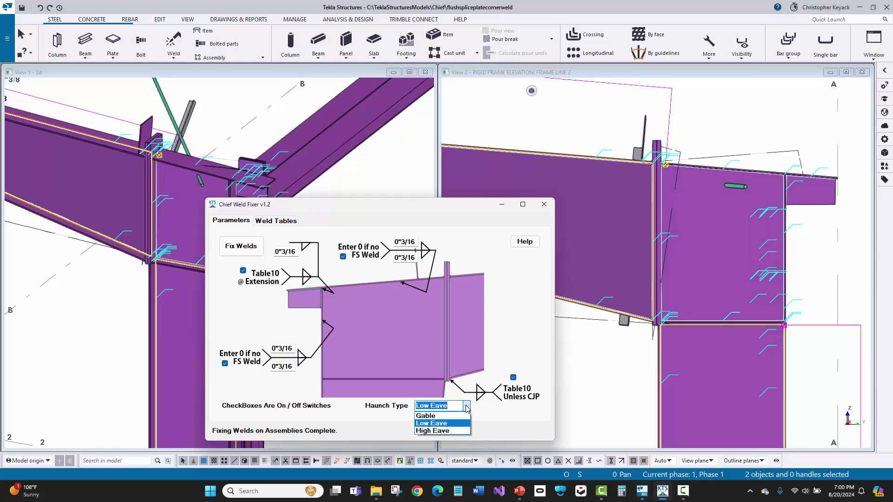
{"action": "left_click", "coordinate": [466, 406]}
{"action": "scroll", "coordinate": [736, 222], "scroll_direction": "down", "scroll_amount": 6}
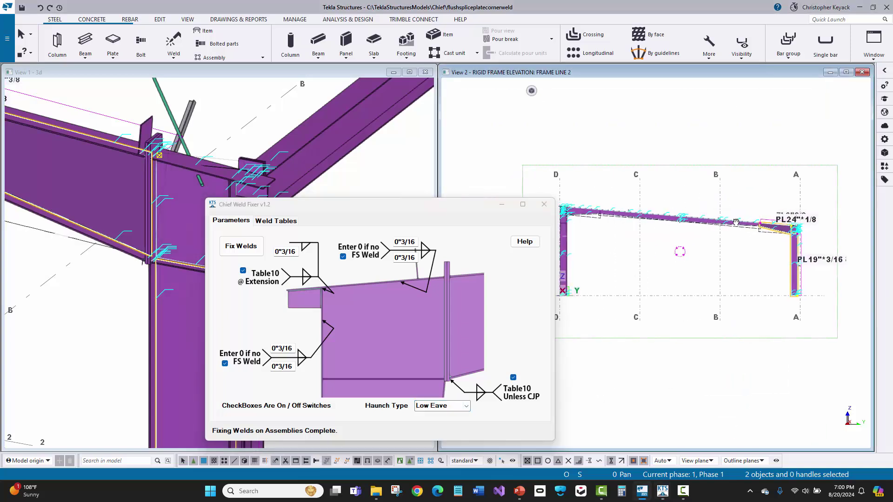
{"action": "middle_click_drag", "start_coordinate": [736, 223], "coordinate": [762, 222]}
{"action": "scroll", "coordinate": [822, 243], "scroll_direction": "up", "scroll_amount": 5}
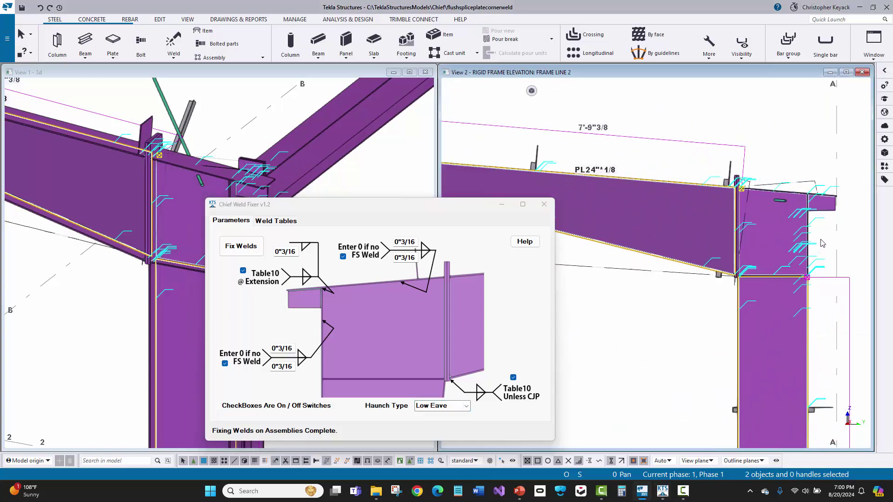
{"action": "scroll", "coordinate": [823, 243], "scroll_direction": "up", "scroll_amount": 3}
{"action": "left_click", "coordinate": [466, 406]}
{"action": "left_click", "coordinate": [433, 413]}
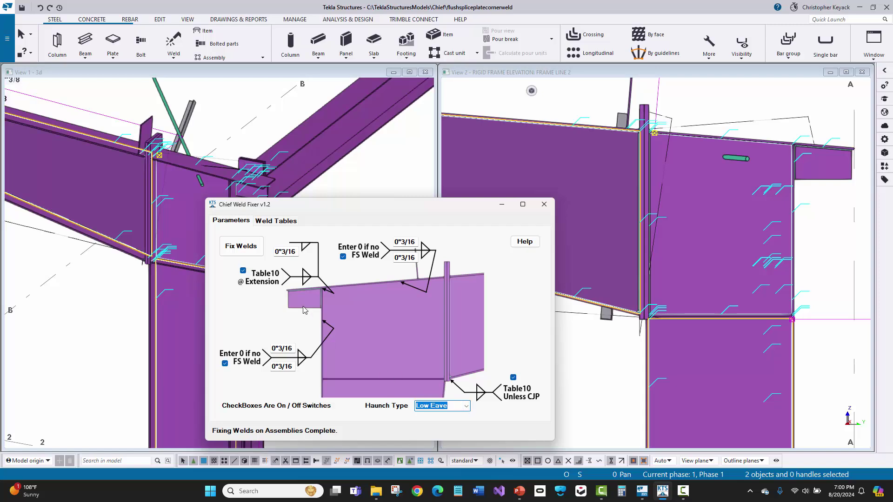
Step: Run Fix Welds, close the fixer, and locate the first two inside flange to end plate welds from the report
{"action": "left_click", "coordinate": [249, 251]}
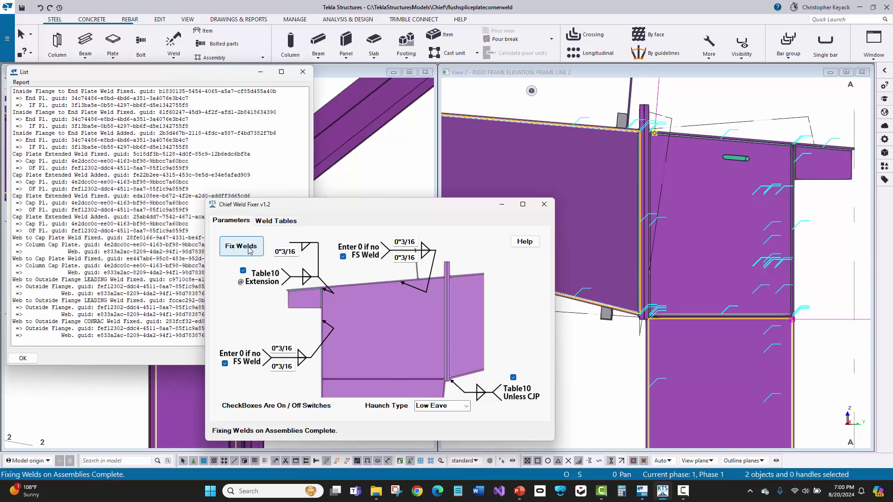
{"action": "left_click", "coordinate": [539, 207]}
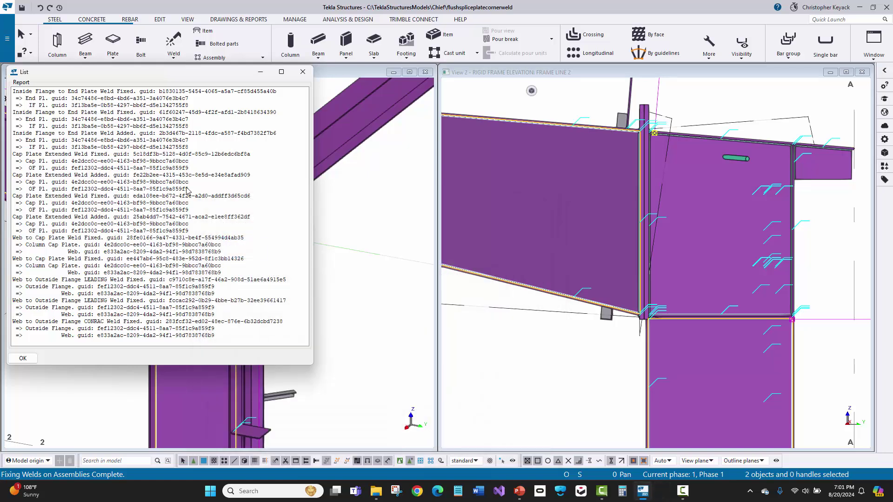
{"action": "left_click", "coordinate": [71, 93]}
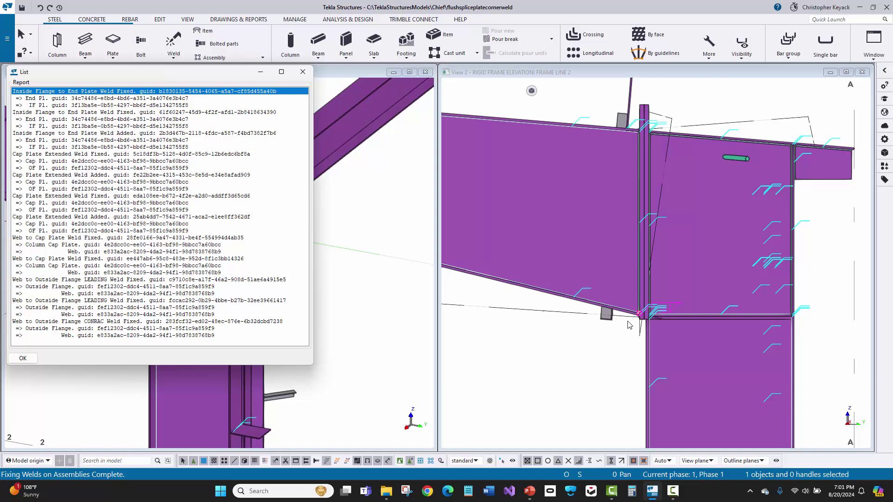
{"action": "scroll", "coordinate": [609, 279], "scroll_direction": "up", "scroll_amount": 5}
{"action": "scroll", "coordinate": [609, 277], "scroll_direction": "up", "scroll_amount": 2}
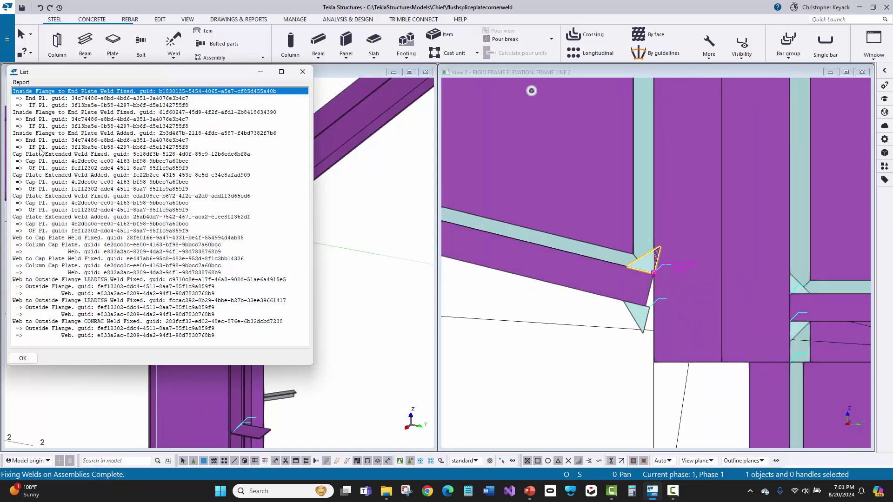
{"action": "left_click", "coordinate": [51, 114]}
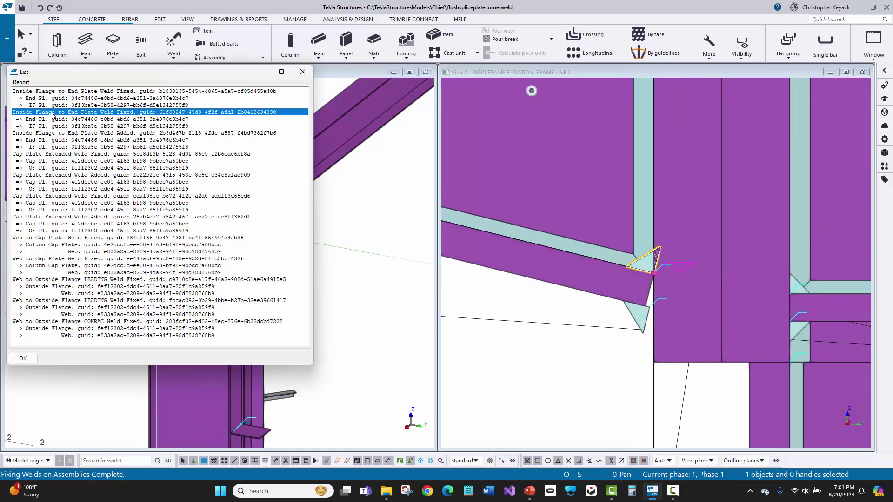
Step: Show the added inside flange to end plate weld and view the PL6*5/16 FLANGE_IN plate's properties
{"action": "left_click", "coordinate": [45, 133]}
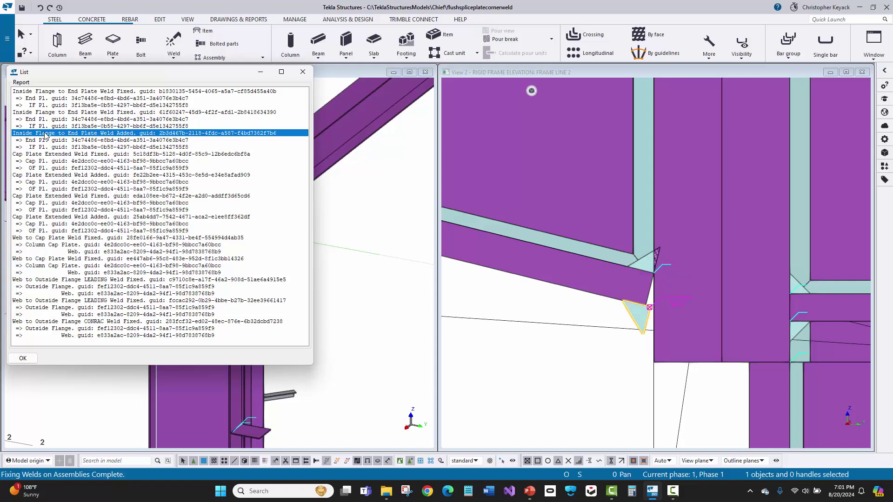
{"action": "scroll", "coordinate": [654, 321], "scroll_direction": "up", "scroll_amount": 1}
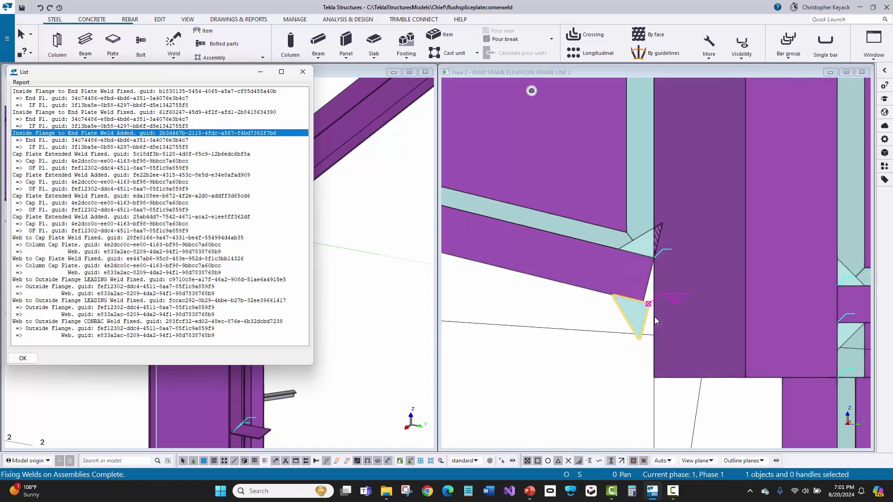
{"action": "left_click", "coordinate": [570, 269]}
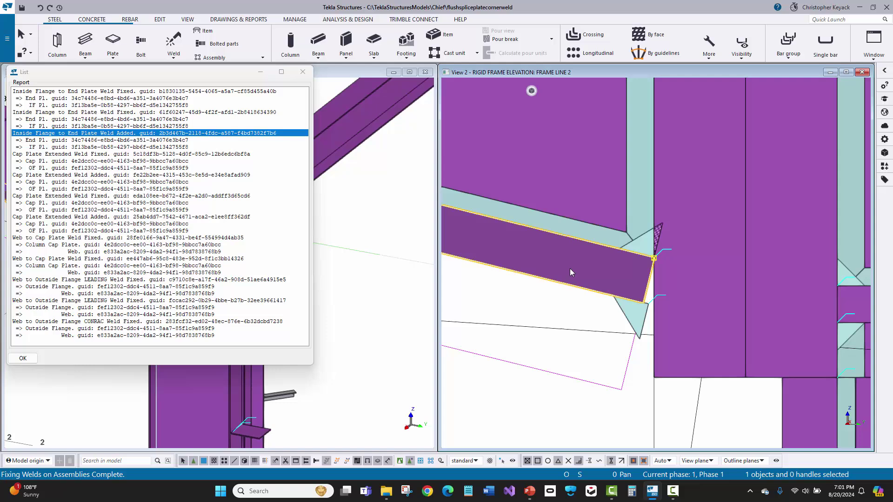
{"action": "double_click", "coordinate": [582, 270]}
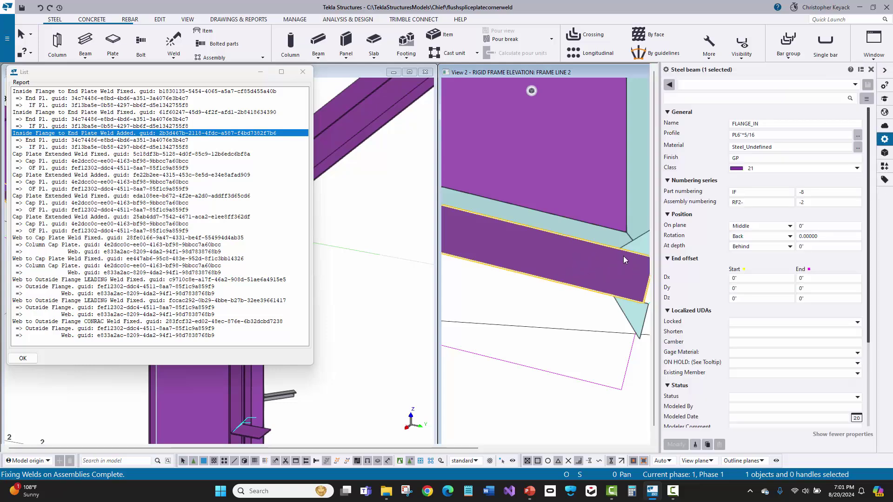
{"action": "left_click", "coordinate": [885, 70]}
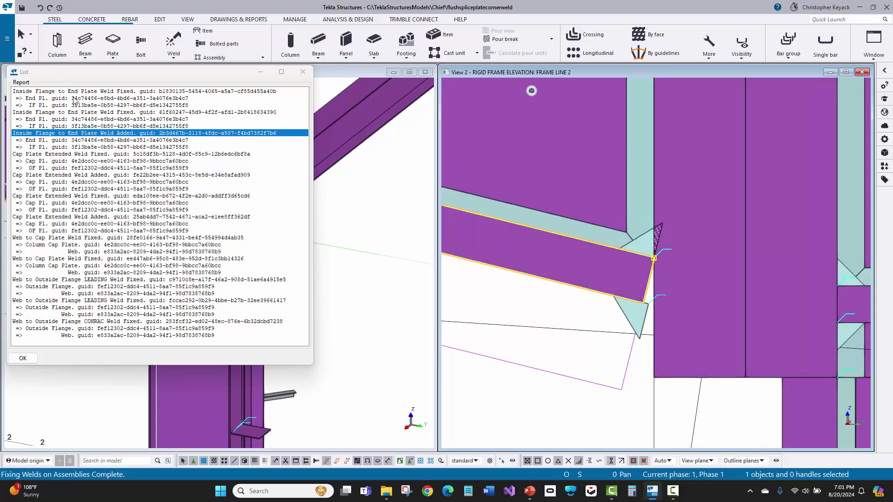
Step: Select the weld at the beam-column corner
{"action": "scroll", "coordinate": [398, 242], "scroll_direction": "up", "scroll_amount": 1}
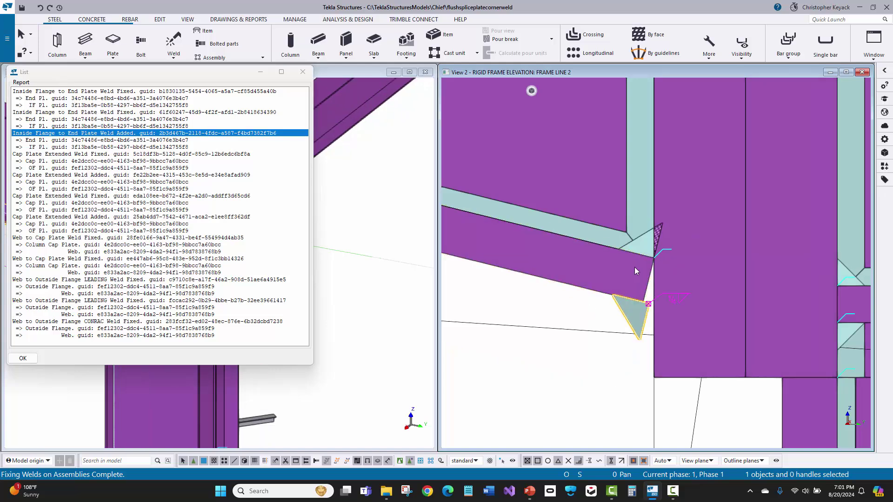
{"action": "left_click", "coordinate": [626, 251]}
{"action": "scroll", "coordinate": [544, 308], "scroll_direction": "down", "scroll_amount": 4}
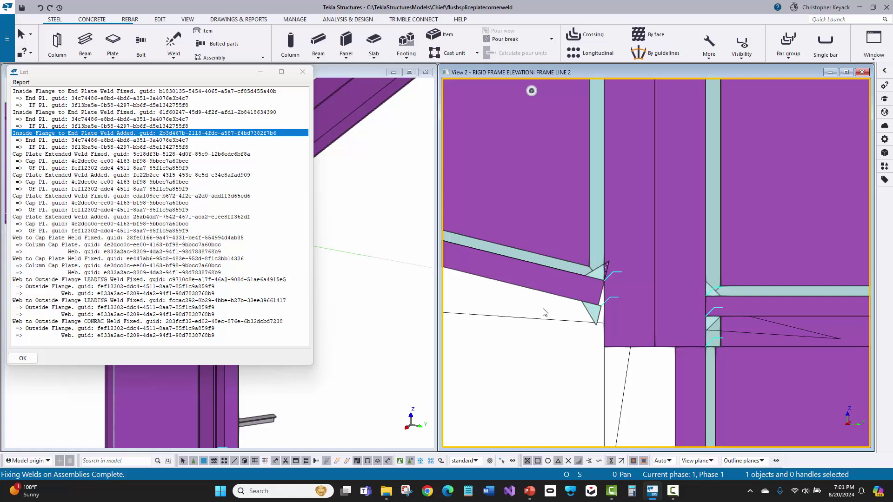
{"action": "scroll", "coordinate": [727, 222], "scroll_direction": "up", "scroll_amount": 6}
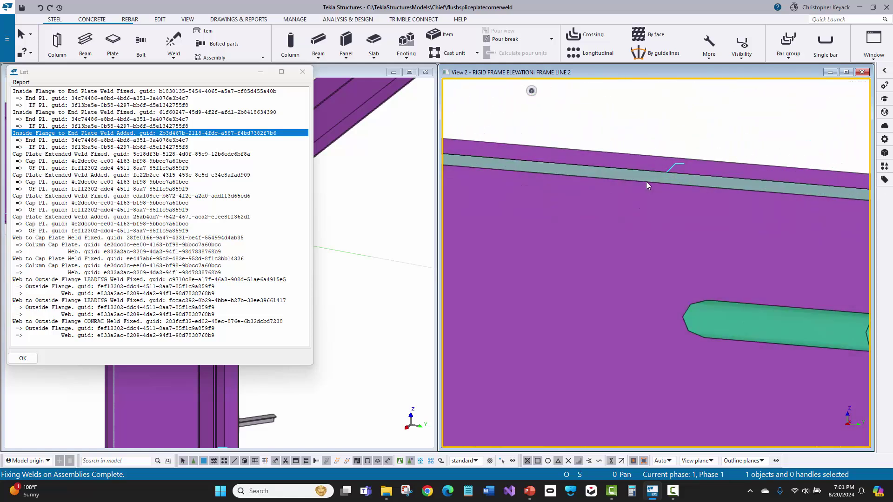
Step: Select the 3/8 rafter flange weld, the end plate, and the 3/16 weld beside it
{"action": "scroll", "coordinate": [647, 181], "scroll_direction": "down", "scroll_amount": 2}
{"action": "scroll", "coordinate": [651, 172], "scroll_direction": "up", "scroll_amount": 3}
{"action": "scroll", "coordinate": [672, 181], "scroll_direction": "up", "scroll_amount": 2}
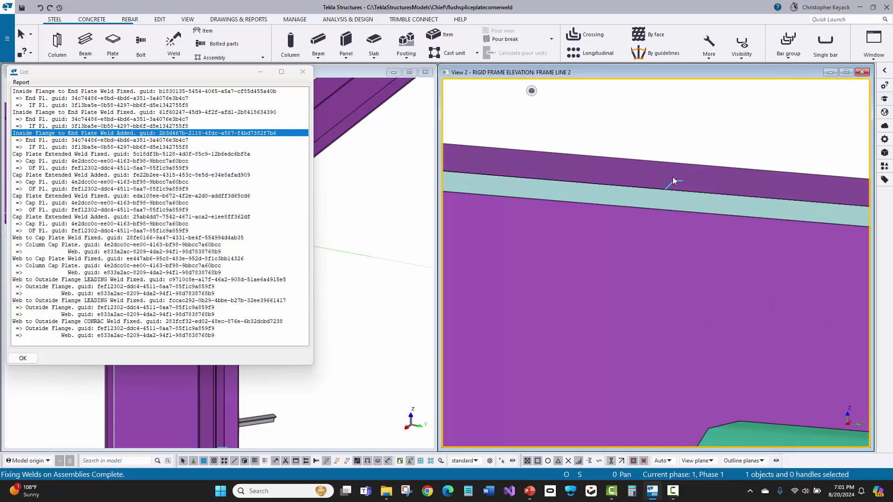
{"action": "left_click", "coordinate": [675, 183]}
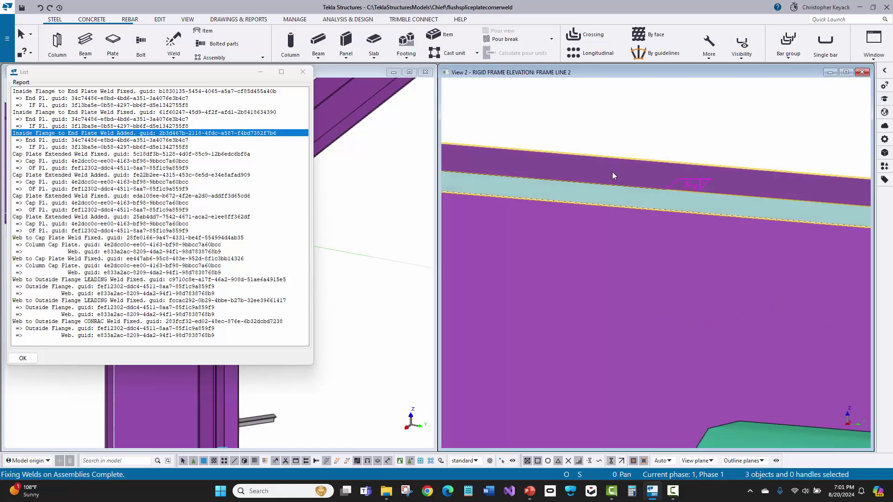
{"action": "scroll", "coordinate": [642, 175], "scroll_direction": "down", "scroll_amount": 5}
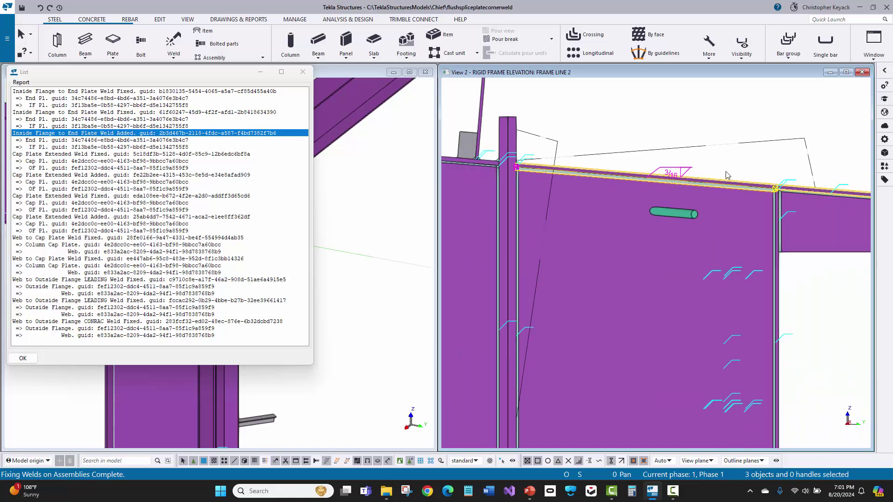
{"action": "left_click", "coordinate": [760, 238]}
{"action": "scroll", "coordinate": [747, 303], "scroll_direction": "up", "scroll_amount": 3}
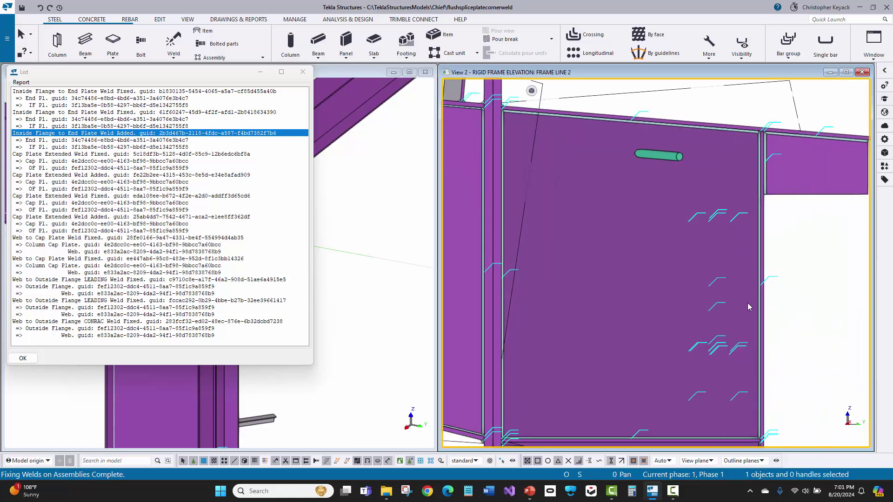
{"action": "left_click", "coordinate": [771, 236], "text": "ctrl"}
Step: Clear the selection and zoom in on the end plate's vertical weld at the lower corner
{"action": "scroll", "coordinate": [772, 237], "scroll_direction": "down", "scroll_amount": 3}
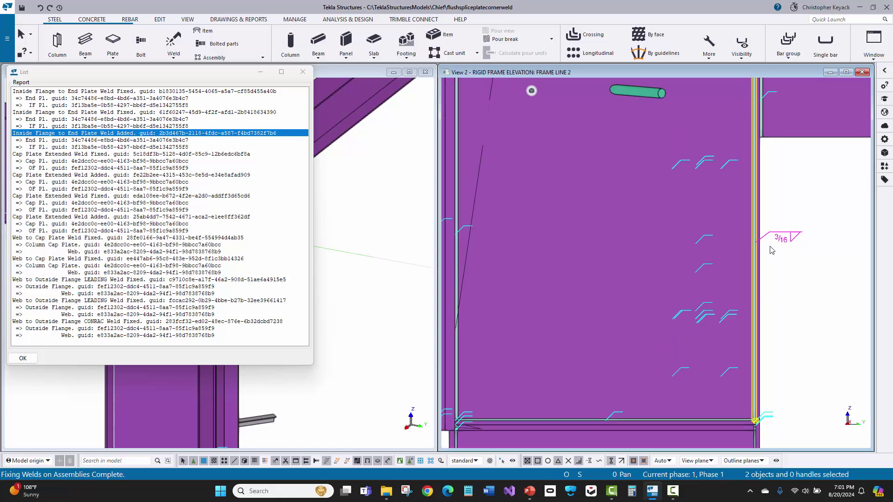
{"action": "scroll", "coordinate": [736, 229], "scroll_direction": "down", "scroll_amount": 1}
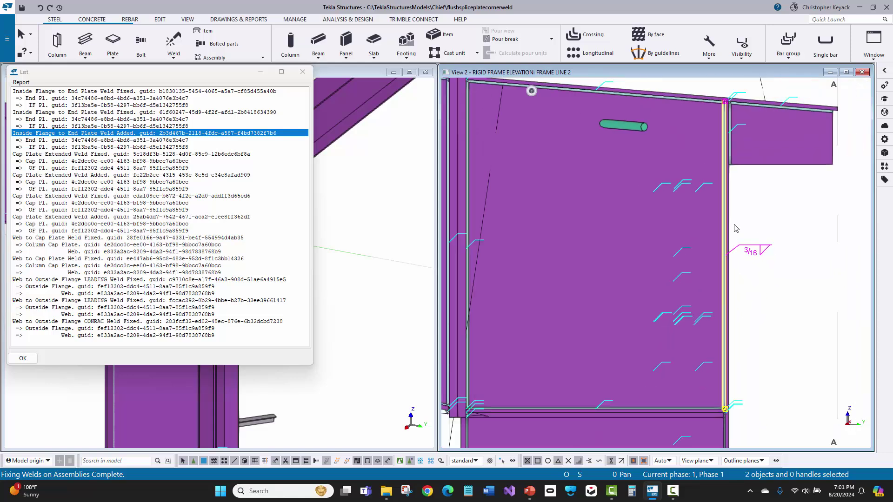
{"action": "left_click", "coordinate": [800, 279]}
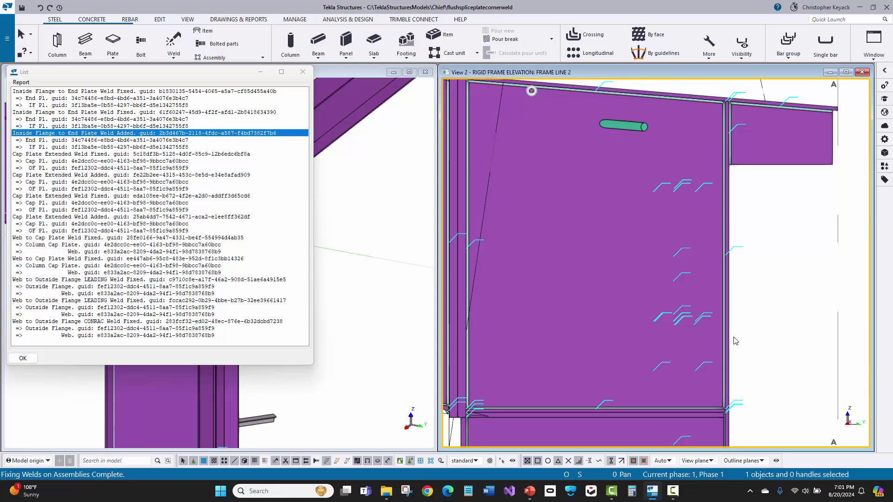
{"action": "middle_click_drag", "start_coordinate": [725, 318], "coordinate": [731, 296]}
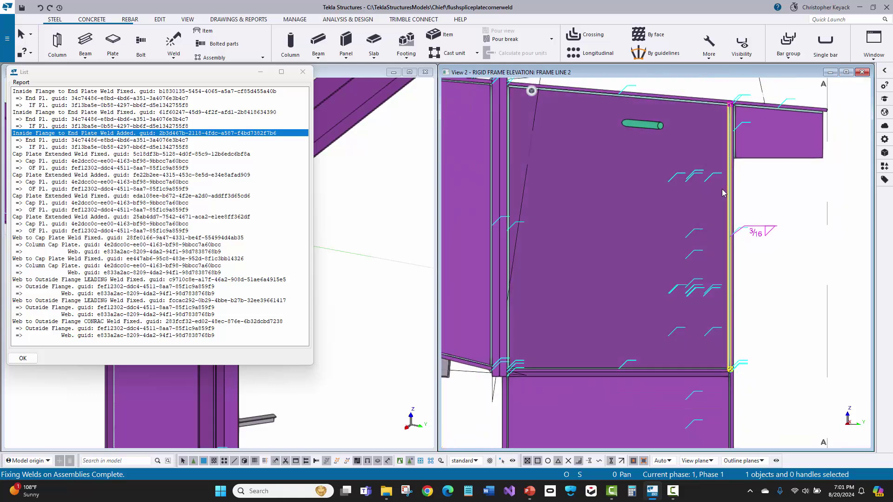
{"action": "scroll", "coordinate": [731, 376], "scroll_direction": "up", "scroll_amount": 2}
Step: Pan and zoom over the end plate's lower flange and plate corner 1/8 welds, then zoom out to the whole connection
{"action": "scroll", "coordinate": [724, 369], "scroll_direction": "up", "scroll_amount": 2}
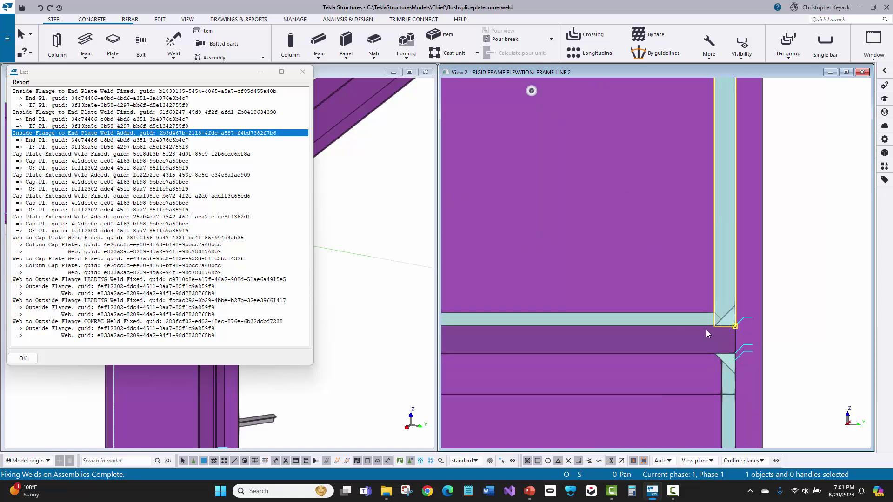
{"action": "scroll", "coordinate": [738, 362], "scroll_direction": "down", "scroll_amount": 1}
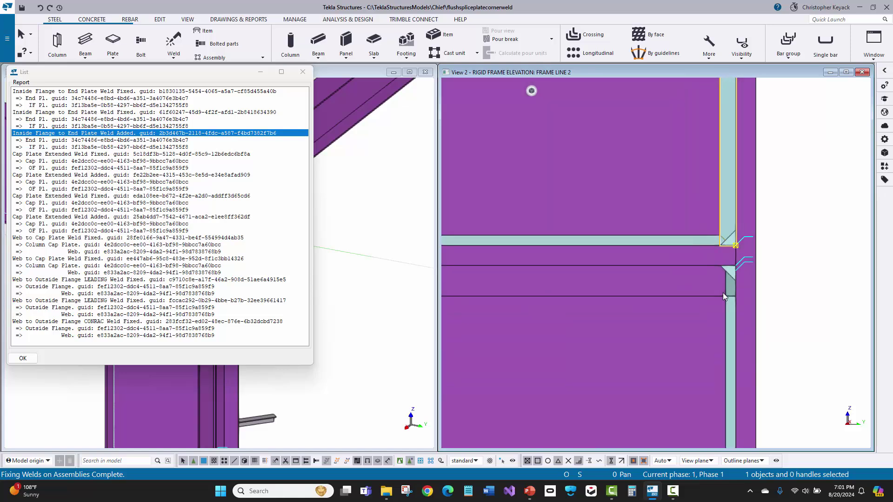
{"action": "scroll", "coordinate": [722, 294], "scroll_direction": "down", "scroll_amount": 1}
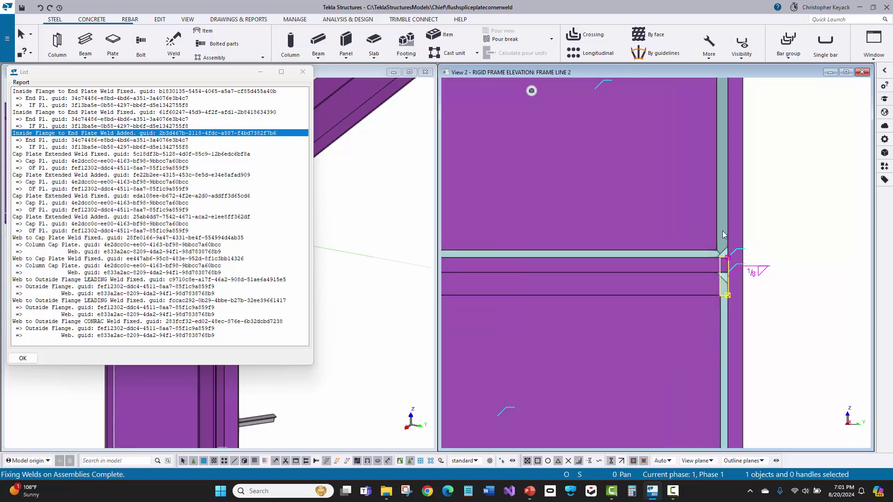
{"action": "mouse_move", "coordinate": [722, 233]}
{"action": "middle_mouse_down"}
{"action": "mouse_move", "coordinate": [720, 285]}
{"action": "mouse_move", "coordinate": [716, 225]}
{"action": "middle_mouse_up"}
{"action": "scroll", "coordinate": [716, 224], "scroll_direction": "down", "scroll_amount": 5}
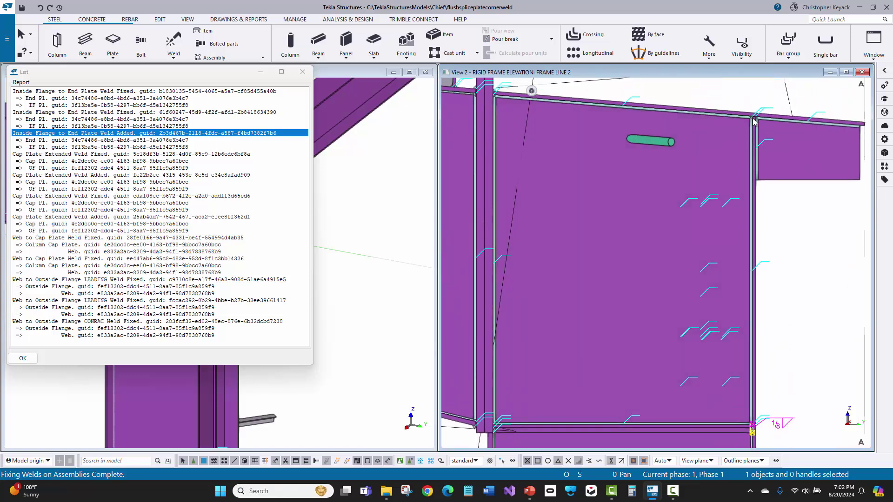
{"action": "middle_click_drag", "start_coordinate": [729, 327], "coordinate": [729, 281]}
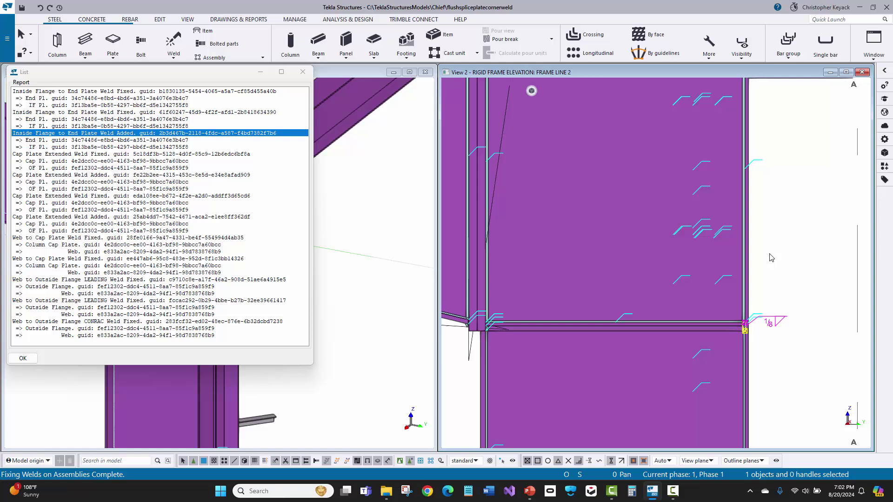
{"action": "scroll", "coordinate": [754, 335], "scroll_direction": "up", "scroll_amount": 4}
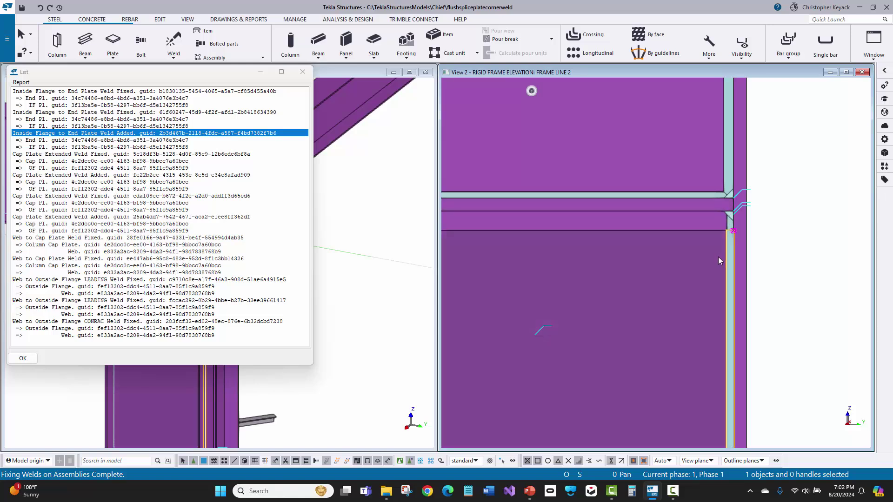
{"action": "scroll", "coordinate": [797, 245], "scroll_direction": "down", "scroll_amount": 1}
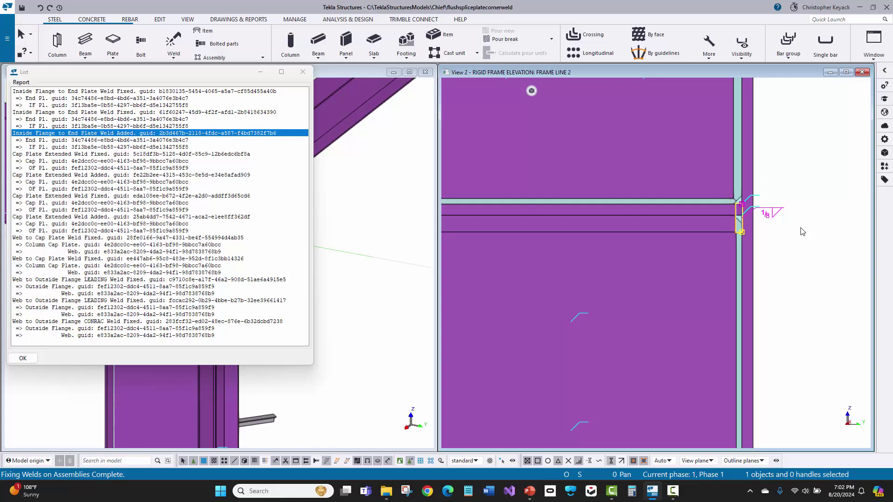
{"action": "scroll", "coordinate": [803, 232], "scroll_direction": "down", "scroll_amount": 5}
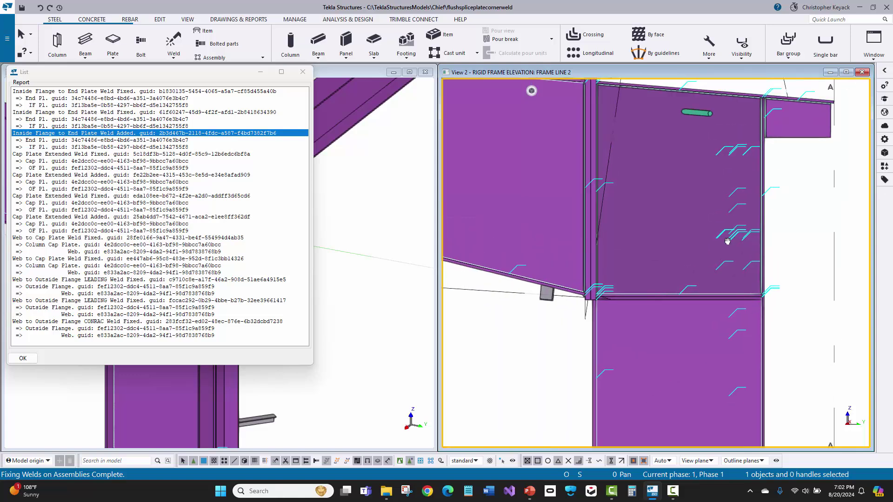
Step: Zoom into the top of the haunch and select the right-hand cap plate weld
{"action": "middle_click_drag", "start_coordinate": [728, 241], "coordinate": [728, 281]}
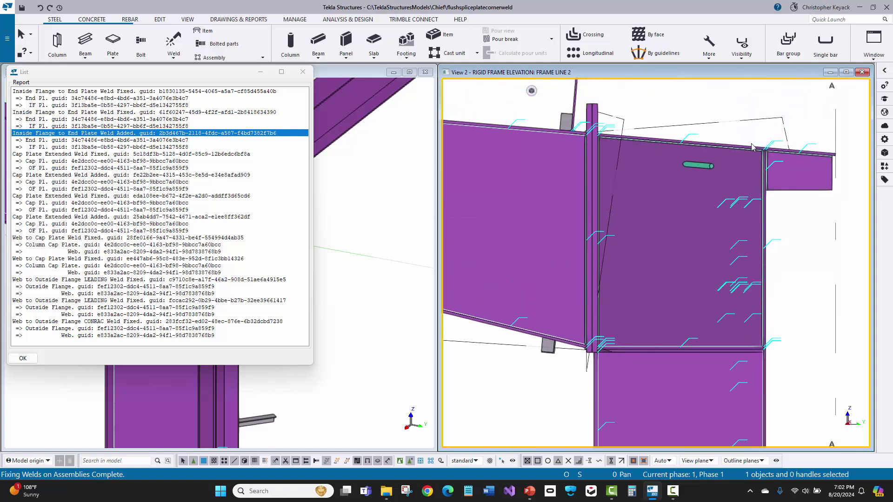
{"action": "scroll", "coordinate": [752, 147], "scroll_direction": "up", "scroll_amount": 5}
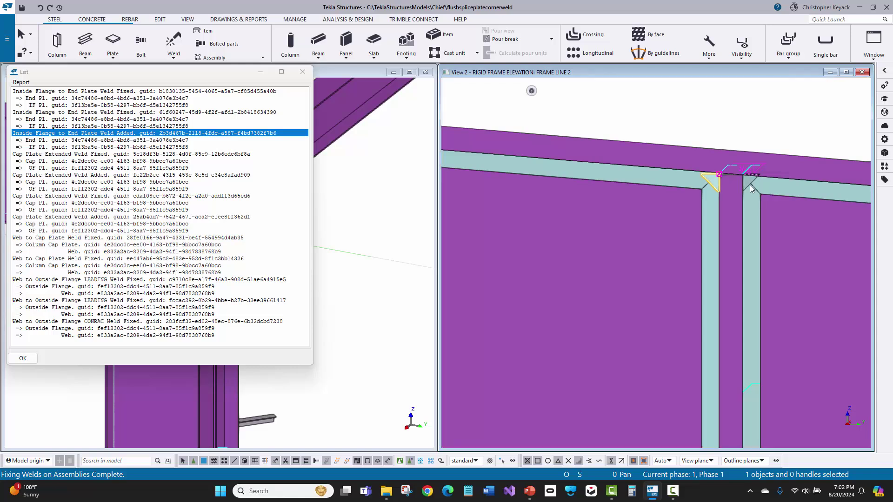
{"action": "scroll", "coordinate": [749, 182], "scroll_direction": "up", "scroll_amount": 2}
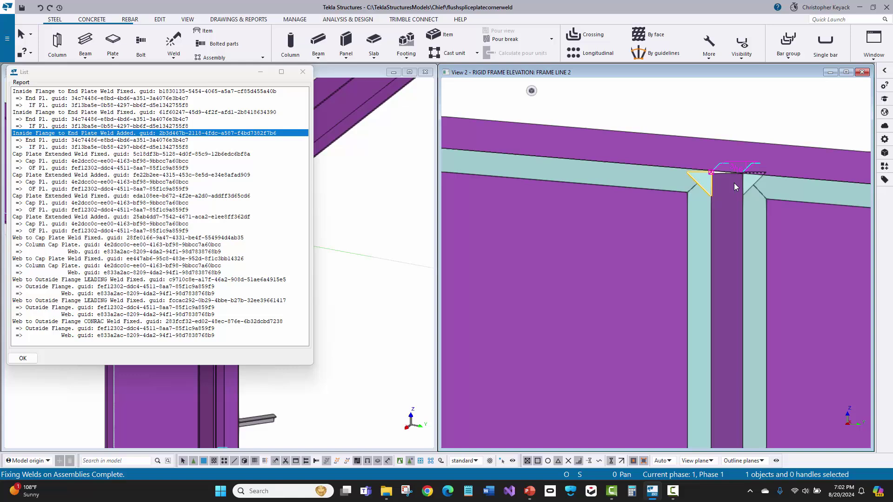
{"action": "left_click", "coordinate": [753, 184]}
{"action": "scroll", "coordinate": [739, 167], "scroll_direction": "down", "scroll_amount": 10}
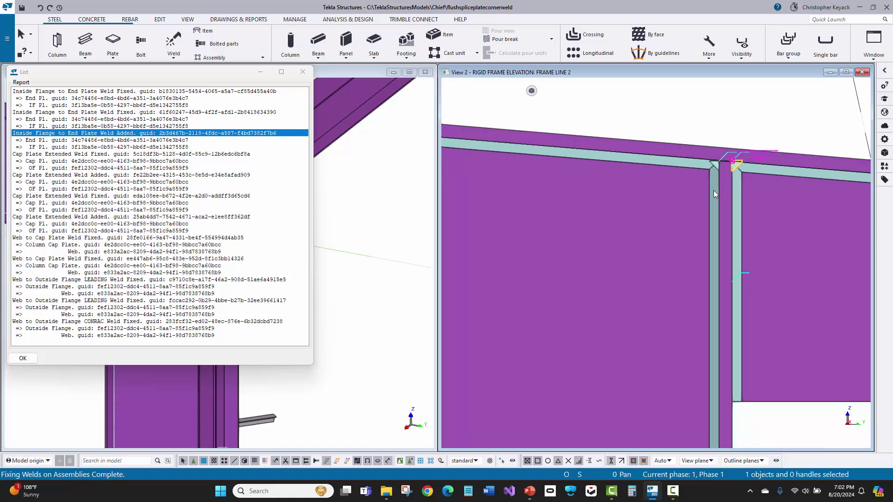
{"action": "scroll", "coordinate": [618, 215], "scroll_direction": "up", "scroll_amount": 10}
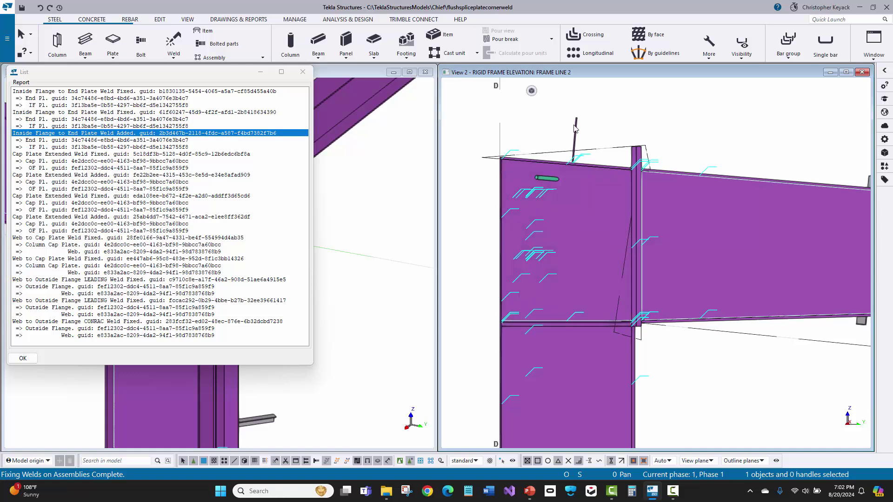
Step: Close the List weld report
{"action": "left_click", "coordinate": [303, 72]}
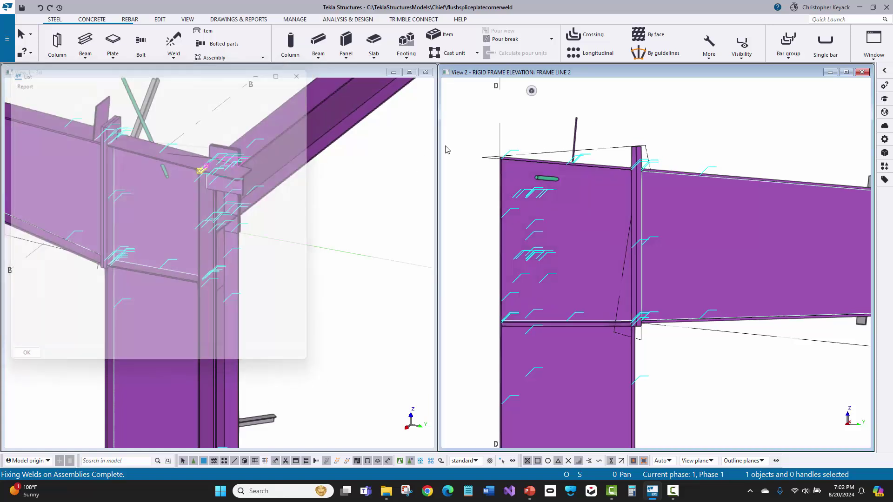
{"action": "scroll", "coordinate": [528, 173], "scroll_direction": "up", "scroll_amount": 5}
{"action": "scroll", "coordinate": [529, 173], "scroll_direction": "up", "scroll_amount": 3}
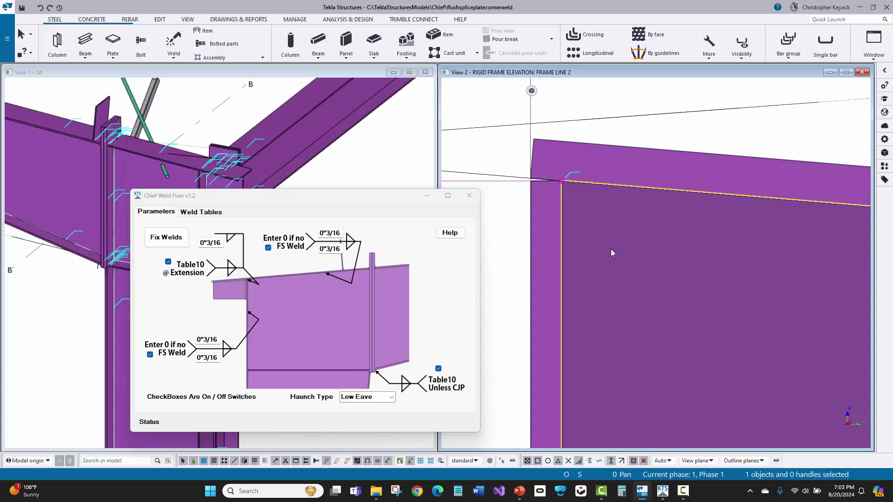
Step: At the high-eave knee, switch Haunch Type to High Eave, add the rafter, and run Fix Welds
{"action": "scroll", "coordinate": [612, 251], "scroll_direction": "down", "scroll_amount": 3}
{"action": "middle_click_drag", "start_coordinate": [707, 306], "coordinate": [574, 175]}
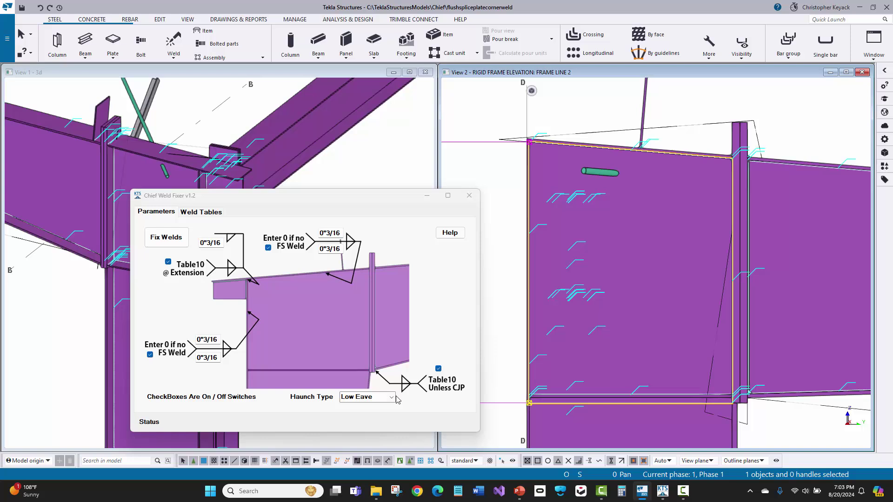
{"action": "left_click", "coordinate": [391, 397]}
{"action": "left_click", "coordinate": [360, 421]}
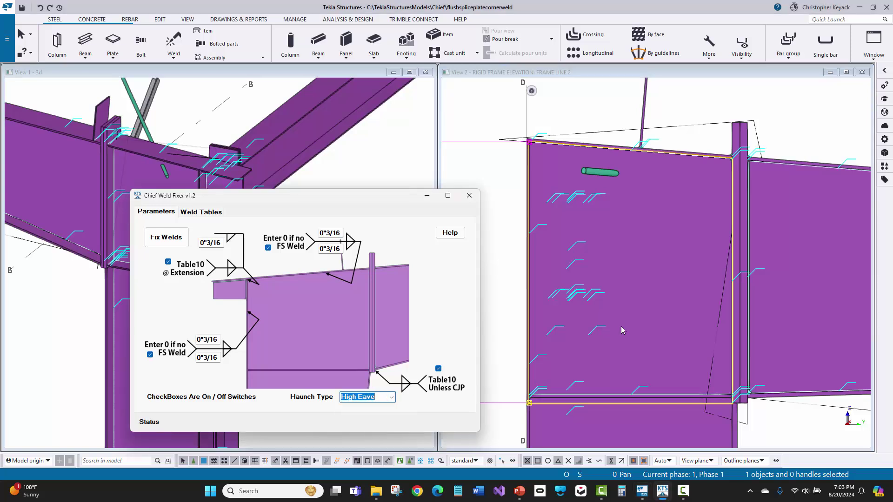
{"action": "left_click", "coordinate": [797, 263], "text": "shift"}
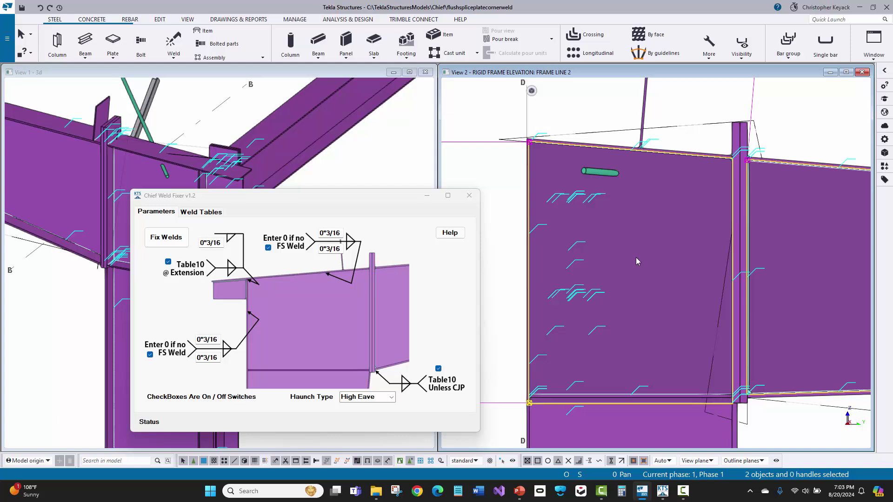
{"action": "left_click", "coordinate": [166, 237]}
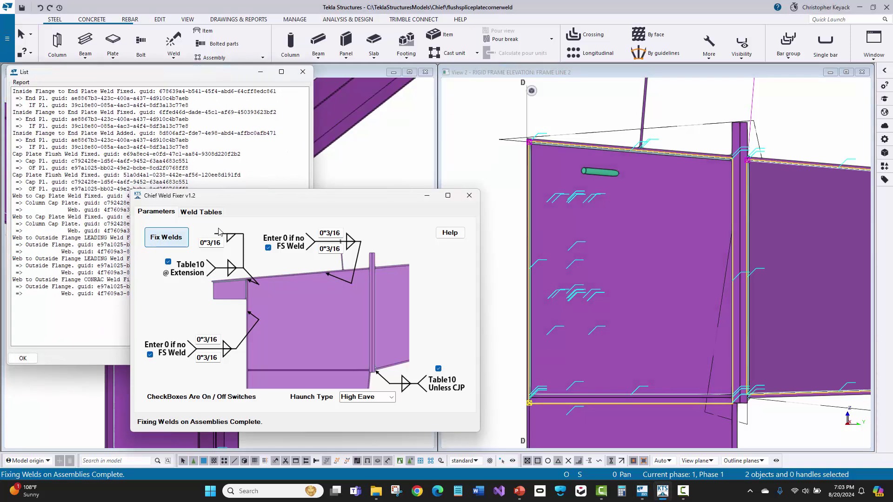
Step: Select the triangular corner plate and frame the whole end plate
{"action": "scroll", "coordinate": [624, 181], "scroll_direction": "up", "scroll_amount": 8}
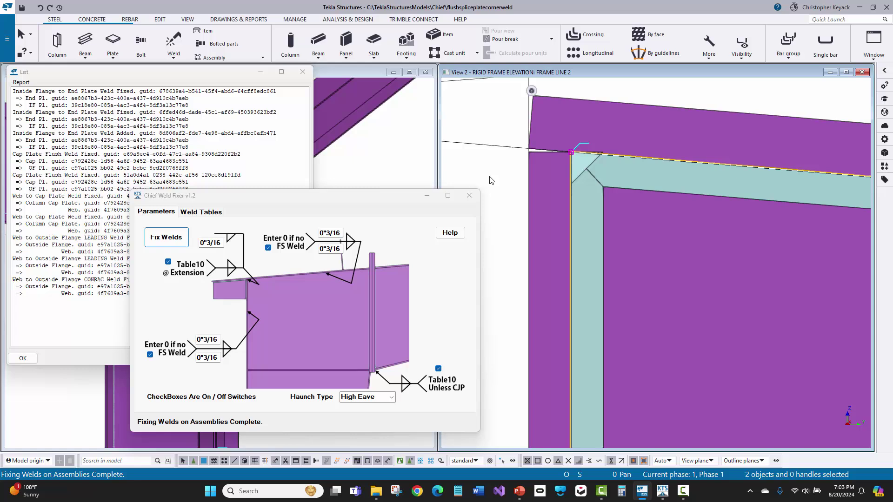
{"action": "scroll", "coordinate": [551, 174], "scroll_direction": "up", "scroll_amount": 3}
{"action": "left_click", "coordinate": [586, 179]}
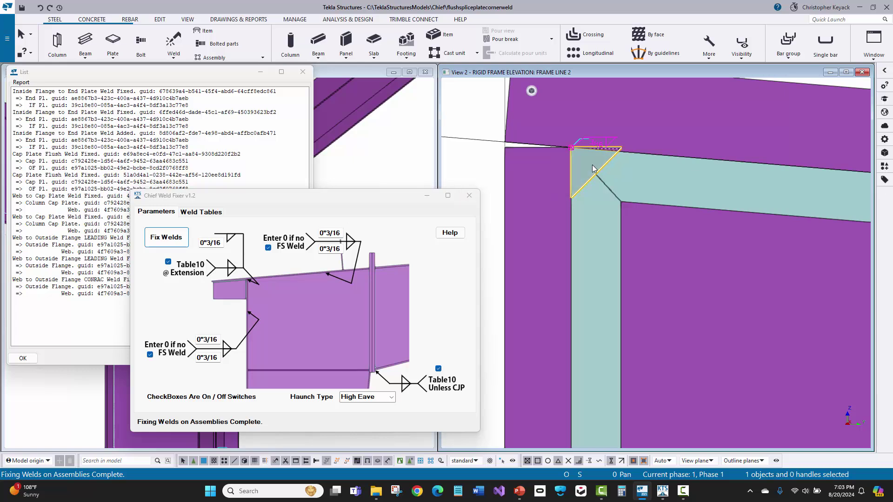
{"action": "scroll", "coordinate": [555, 166], "scroll_direction": "down", "scroll_amount": 1}
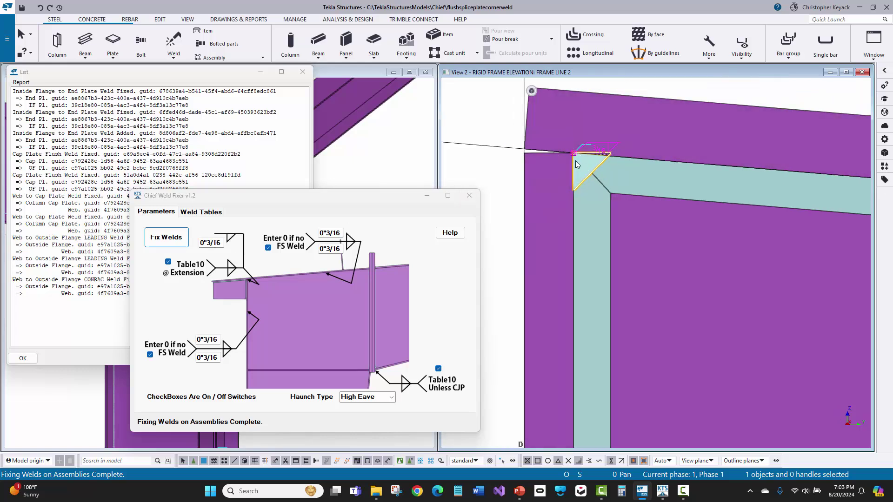
{"action": "mouse_move", "coordinate": [561, 177]}
{"action": "middle_mouse_down", "text": "ctrl"}
{"action": "mouse_move", "coordinate": [578, 190]}
{"action": "mouse_move", "coordinate": [584, 216]}
{"action": "mouse_move", "coordinate": [562, 157]}
{"action": "mouse_move", "coordinate": [557, 192]}
{"action": "middle_mouse_up", "text": "ctrl"}
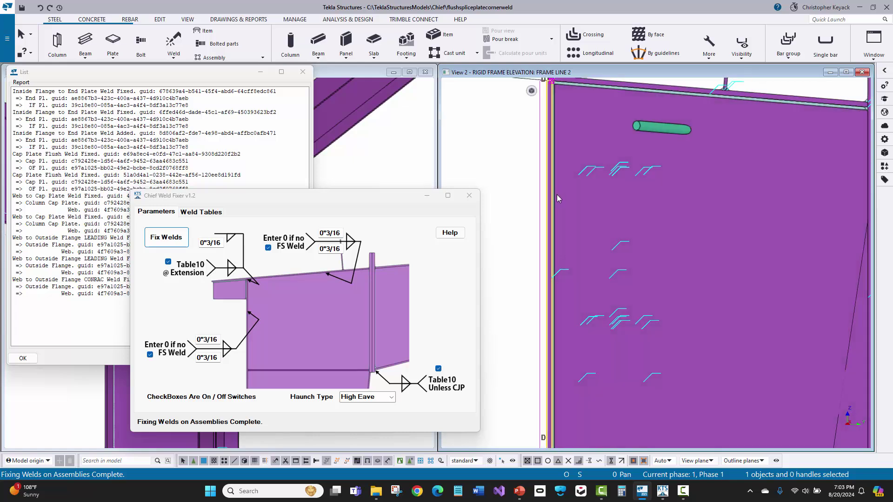
Step: Select the lower fillet weld at the plate corner, then undo and redo the last weld change
{"action": "scroll", "coordinate": [557, 195], "scroll_direction": "down", "scroll_amount": 2}
{"action": "scroll", "coordinate": [569, 236], "scroll_direction": "up", "scroll_amount": 2}
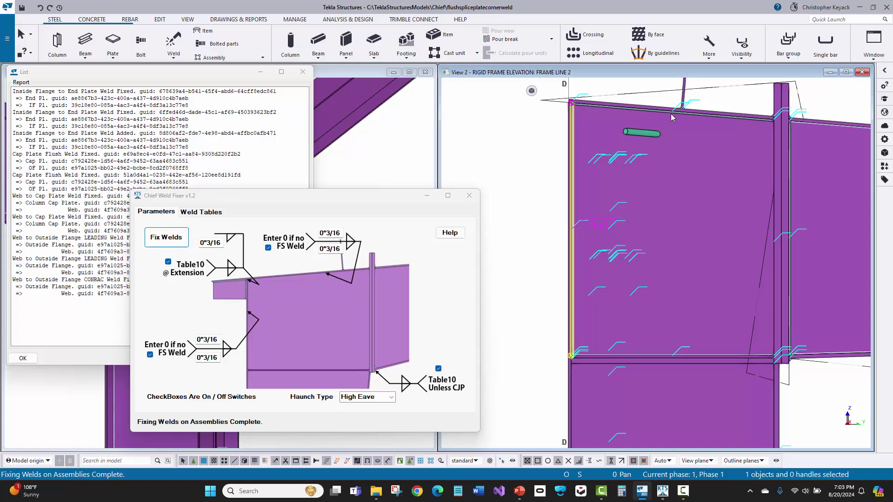
{"action": "scroll", "coordinate": [621, 149], "scroll_direction": "up", "scroll_amount": 5}
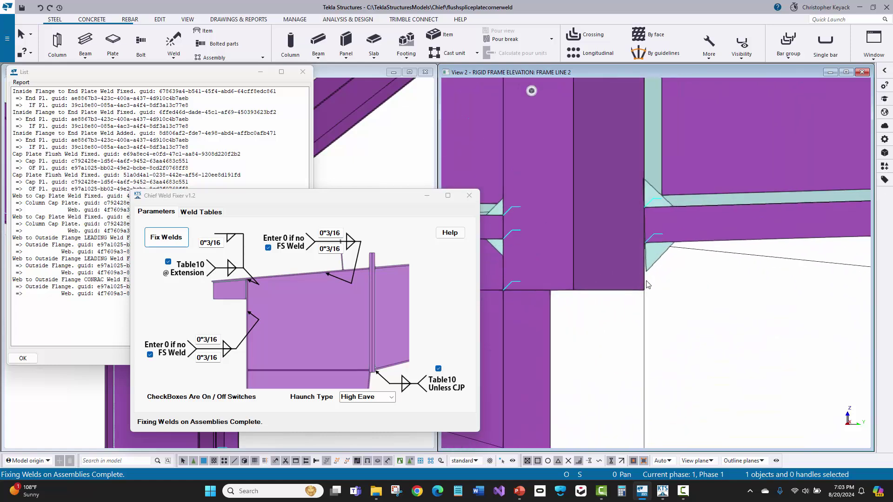
{"action": "scroll", "coordinate": [648, 284], "scroll_direction": "up", "scroll_amount": 2}
{"action": "left_click", "coordinate": [653, 254]}
{"action": "scroll", "coordinate": [698, 281], "scroll_direction": "up", "scroll_amount": 2}
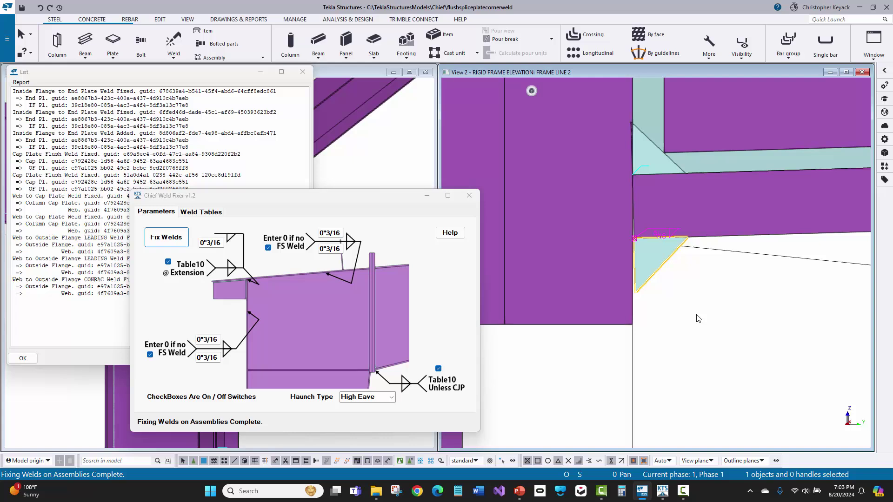
{"action": "scroll", "coordinate": [707, 314], "scroll_direction": "down", "scroll_amount": 2}
{"action": "key", "text": "ctrl+z"}
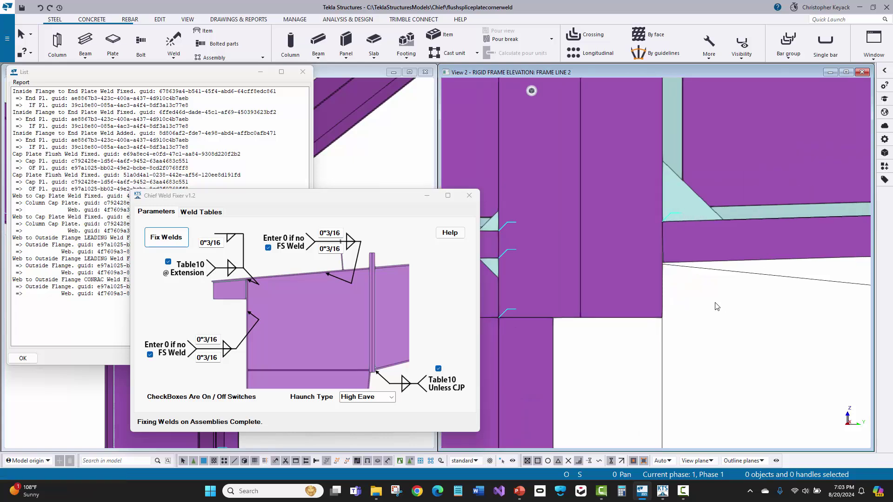
{"action": "key", "text": "ctrl+y"}
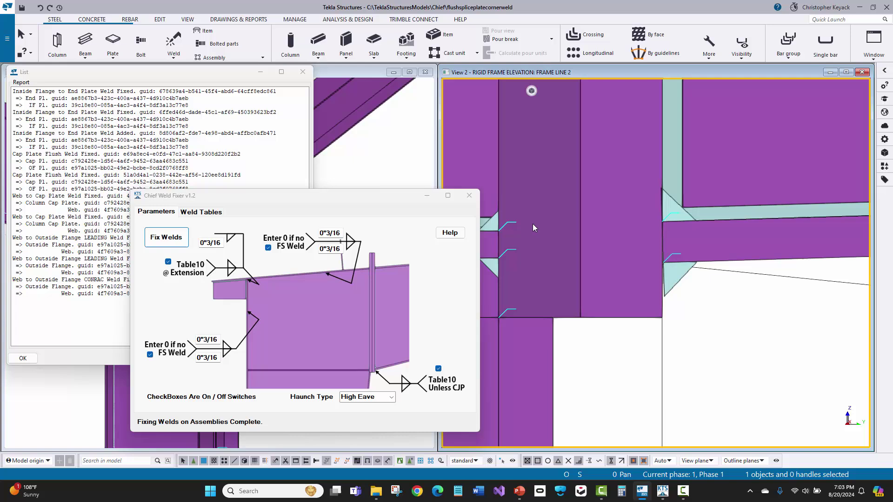
{"action": "left_click_drag", "start_coordinate": [390, 208], "coordinate": [480, 208]}
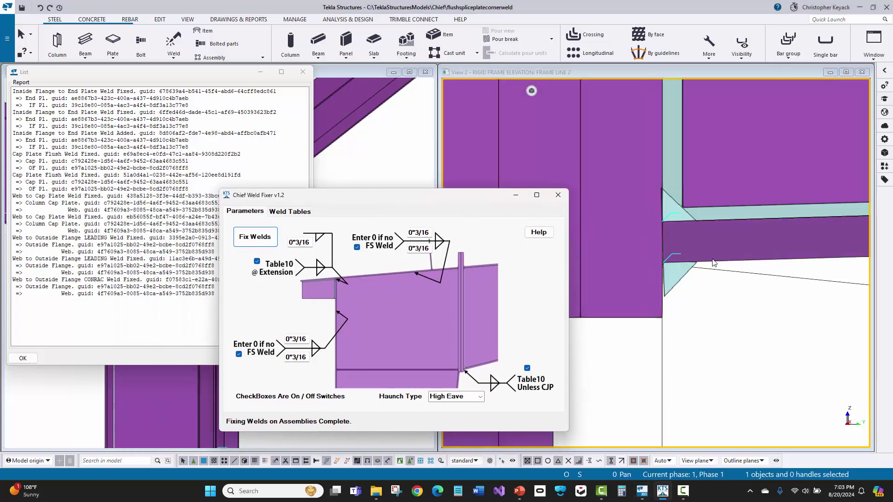